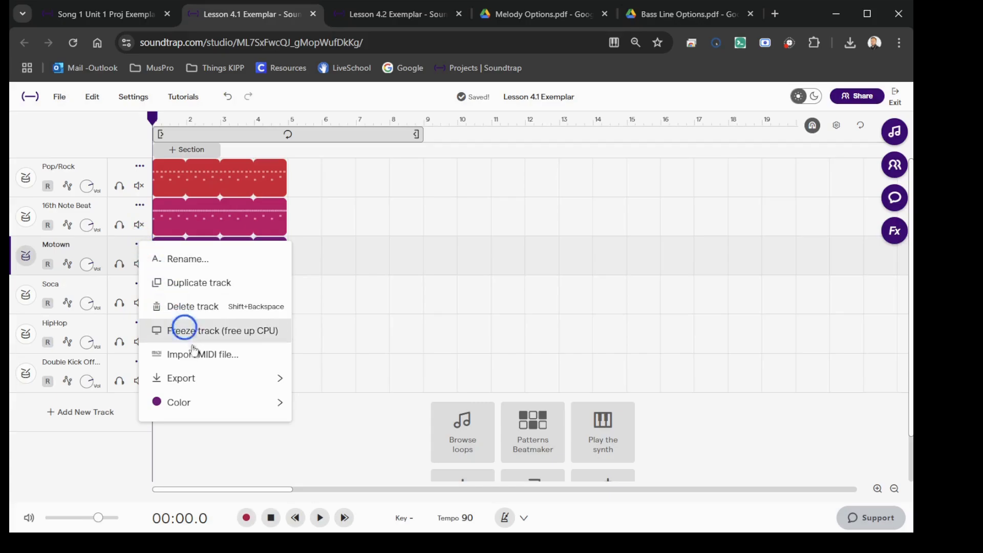
Step: Export the Motown drum track from the Lesson 4.1 Exemplar project as a MIDI file
{"action": "mouse_move", "coordinate": [205, 383]}
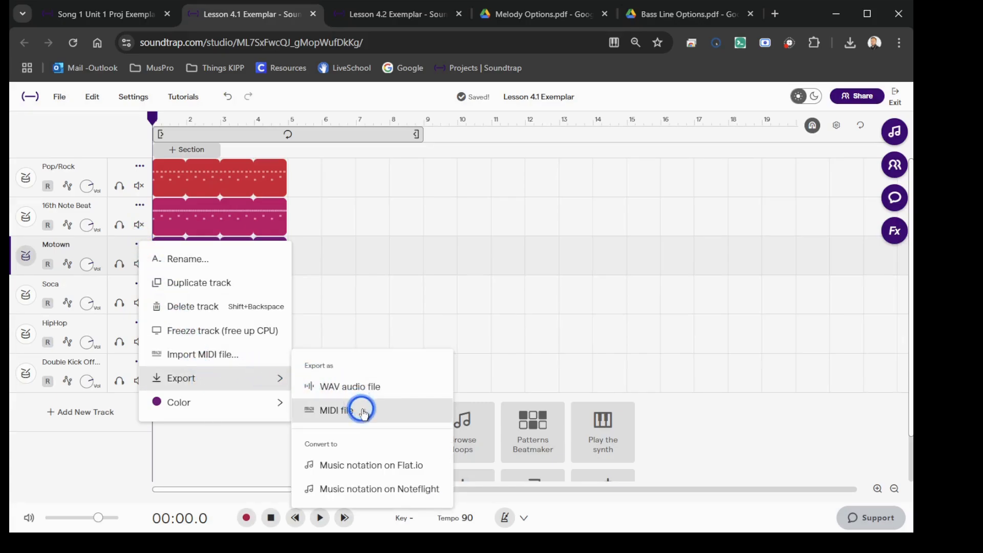
{"action": "left_click", "coordinate": [393, 413]}
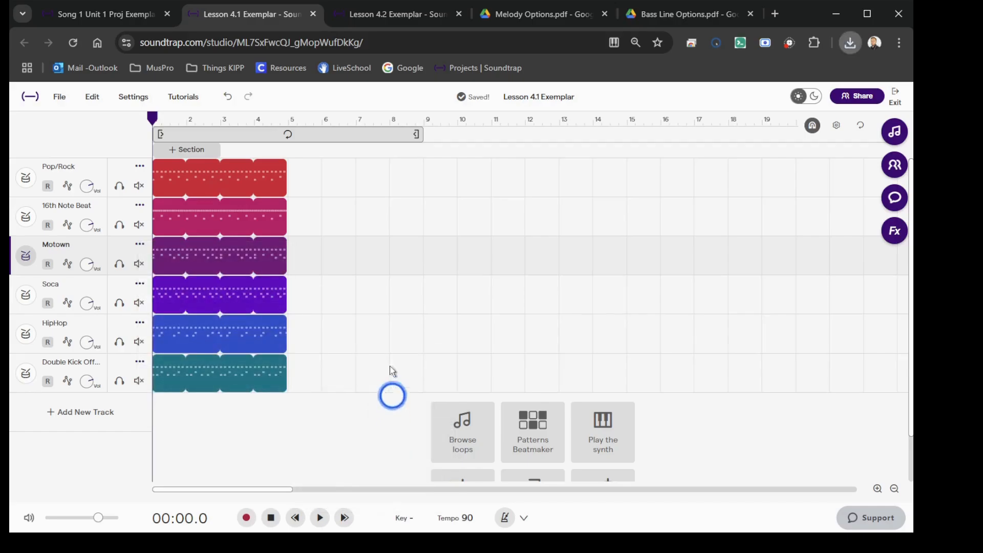
Step: Import the Motown MIDI file to a track in Song 1 Unit 1 Proj Exemplar and loop its region up to measure 8
{"action": "left_click", "coordinate": [94, 16]}
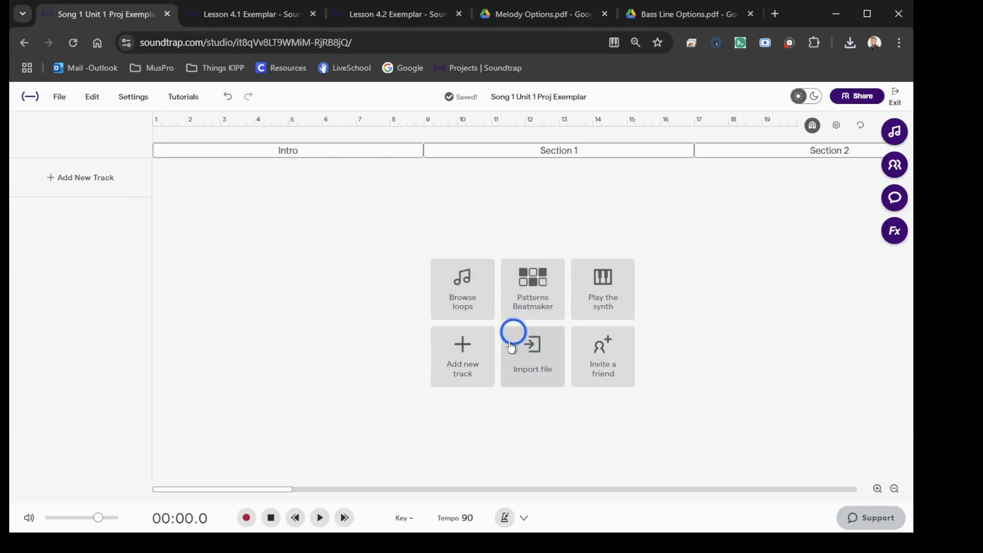
{"action": "left_click", "coordinate": [543, 362]}
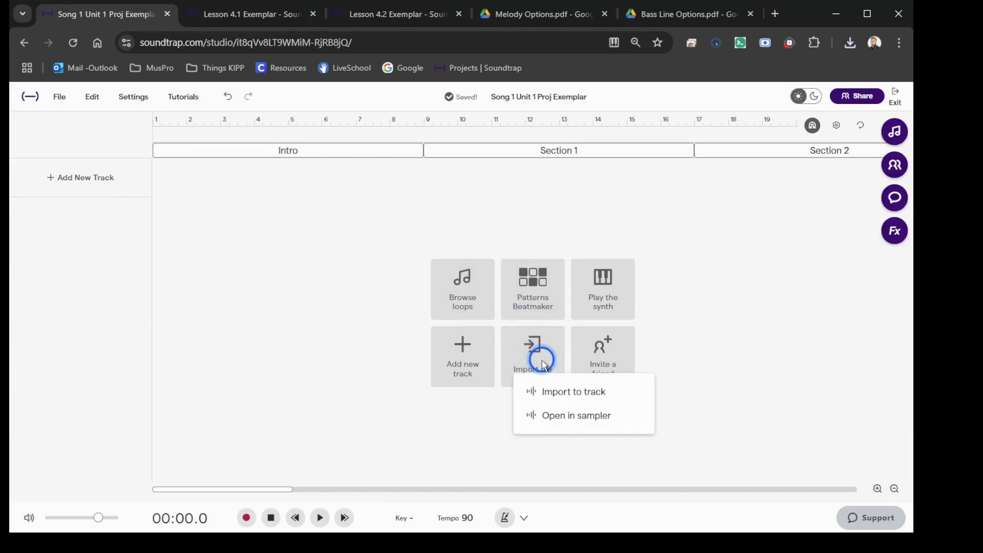
{"action": "left_click", "coordinate": [552, 390]}
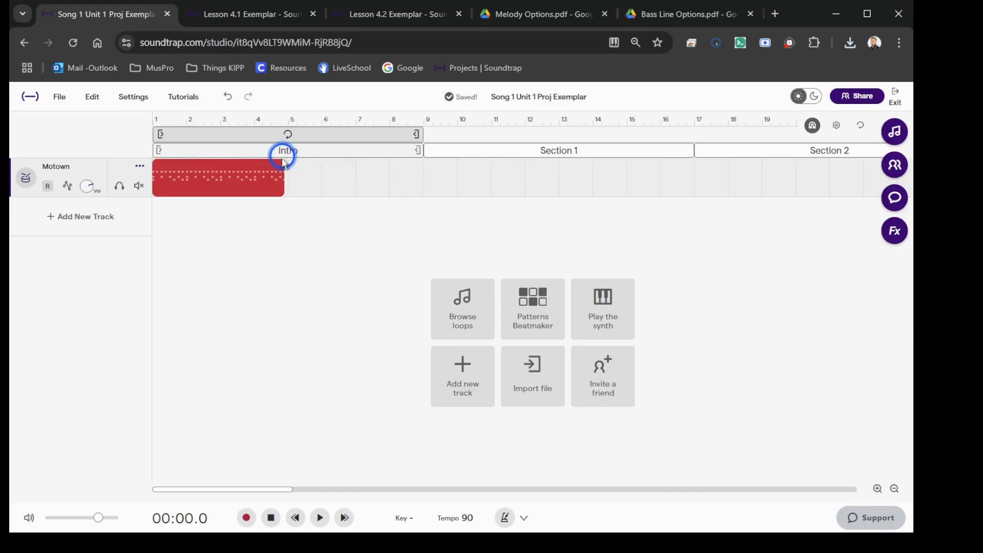
{"action": "left_click_drag", "start_coordinate": [282, 163], "coordinate": [388, 164]}
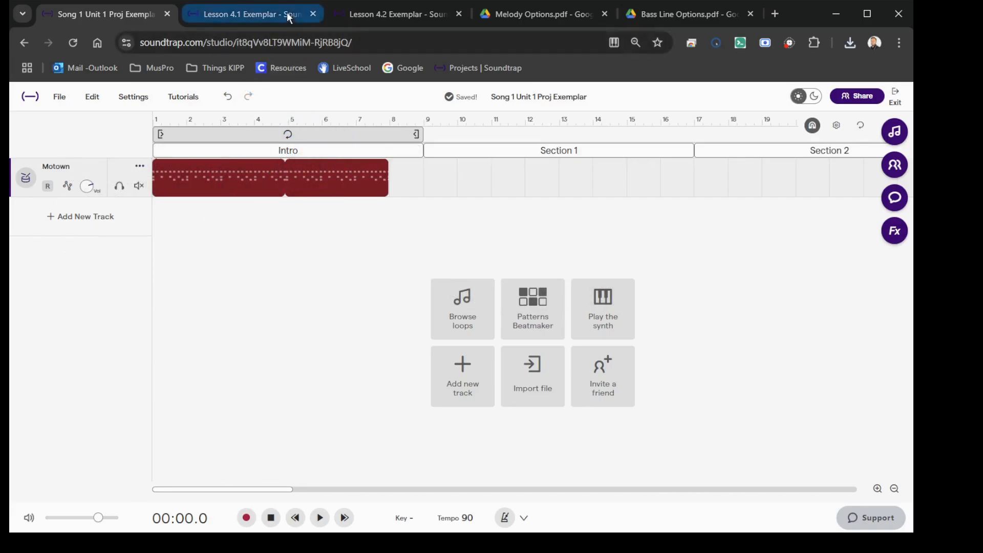
Step: Export the Practice 2A drum fill track from the Lesson 4.2 Exemplar project as a MIDI file
{"action": "left_click", "coordinate": [394, 16]}
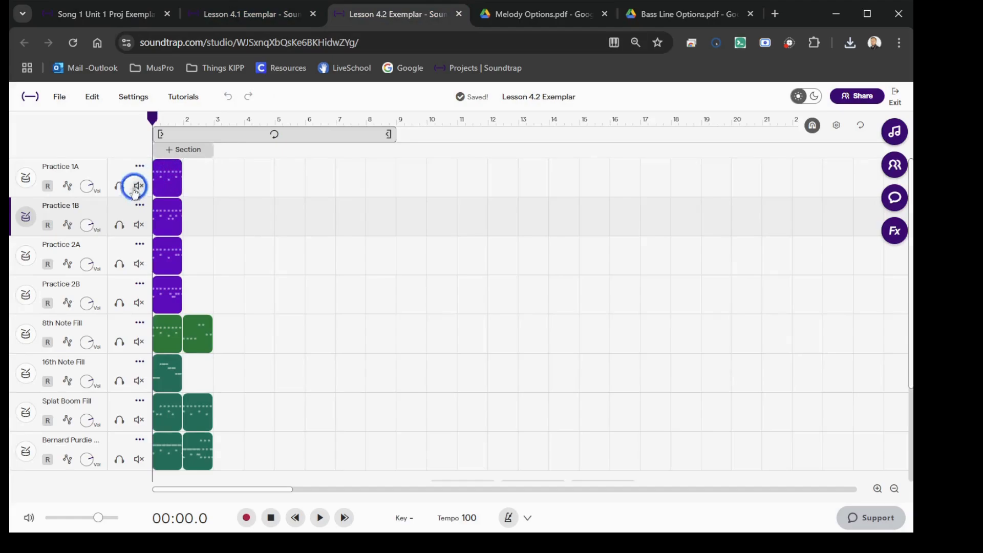
{"action": "left_click", "coordinate": [141, 248]}
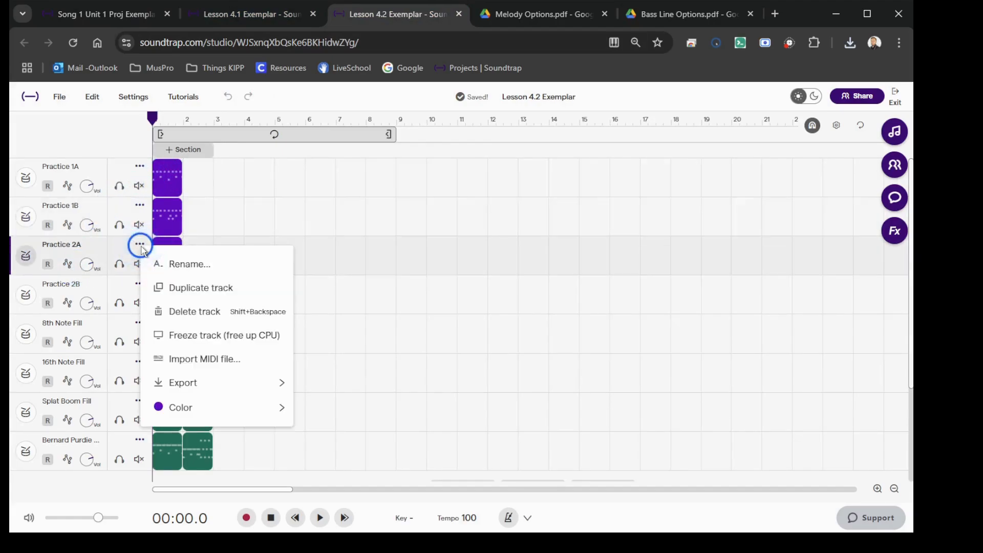
{"action": "mouse_move", "coordinate": [208, 387]}
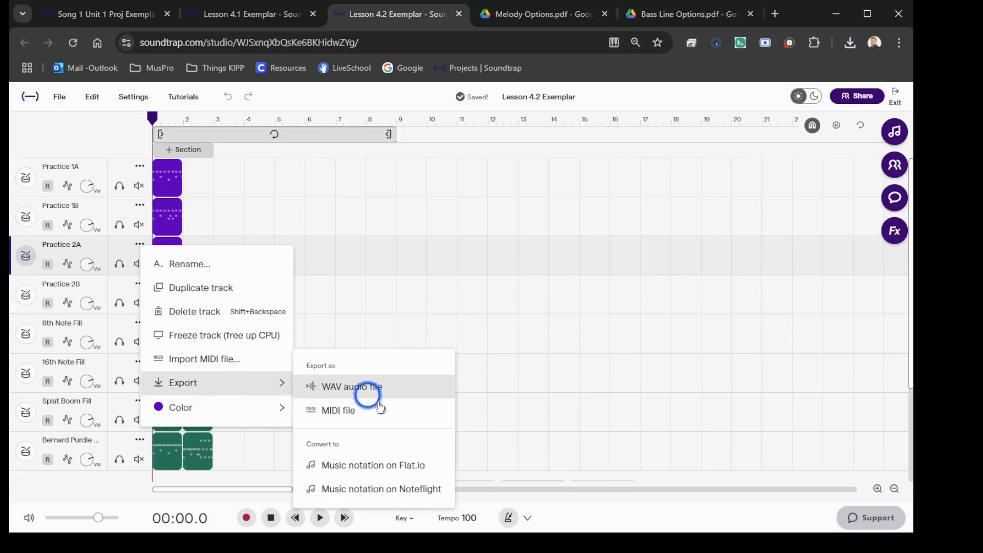
{"action": "left_click", "coordinate": [401, 421]}
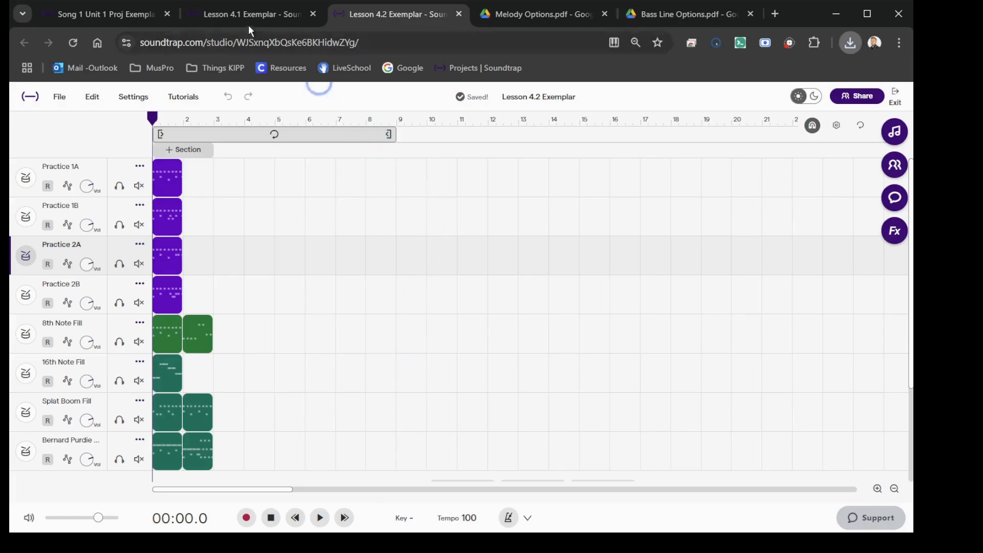
Step: Import the Practice 2A MIDI file to a track in Song 1 Unit 1 Proj Exemplar and move its region to measure 8
{"action": "left_click", "coordinate": [121, 17]}
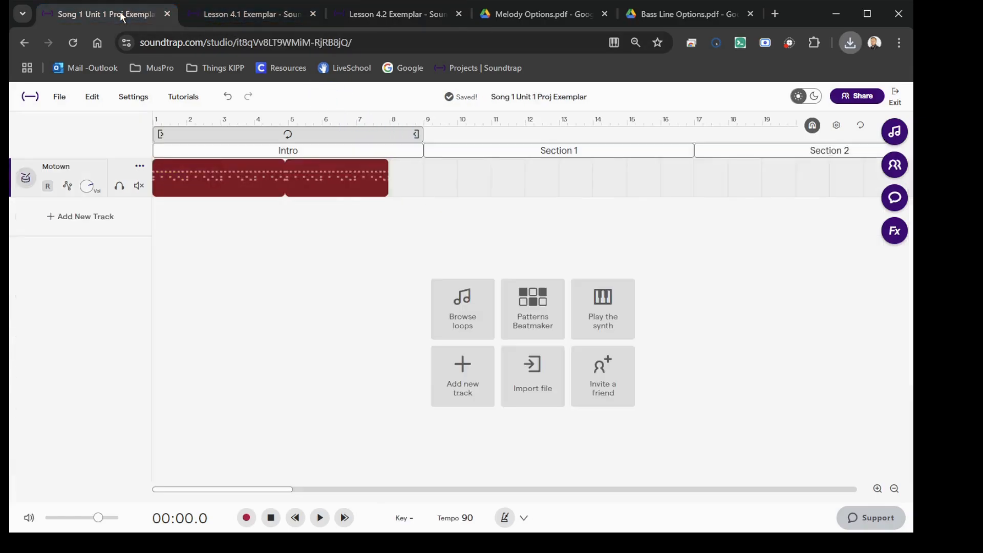
{"action": "left_click", "coordinate": [531, 369]}
{"action": "left_click", "coordinate": [554, 417]}
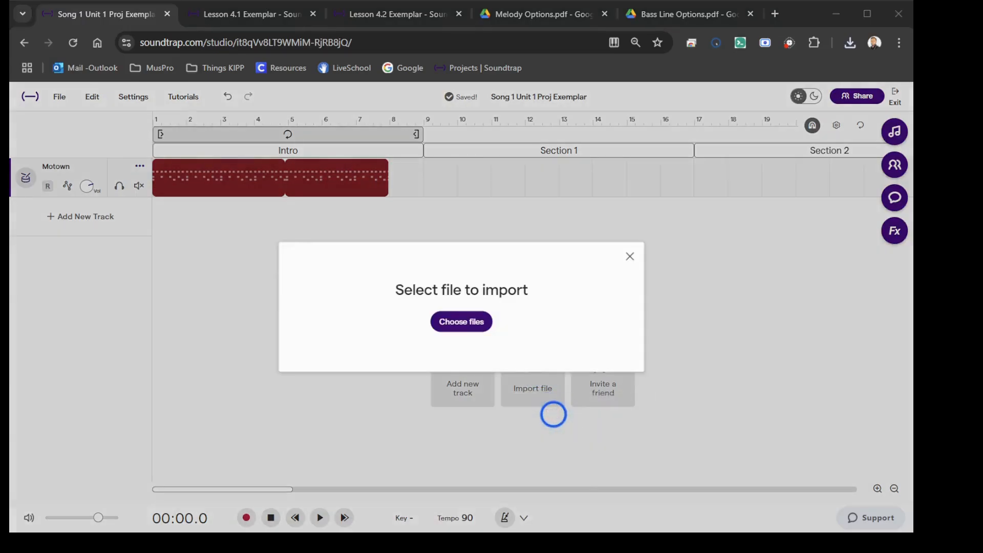
{"action": "left_click", "coordinate": [606, 278]}
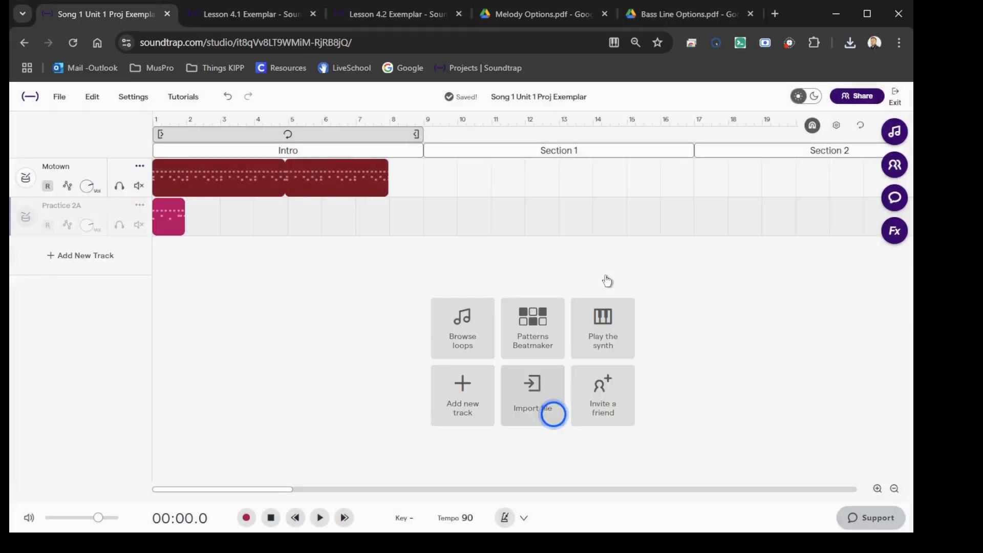
{"action": "left_click_drag", "start_coordinate": [170, 220], "coordinate": [409, 243]}
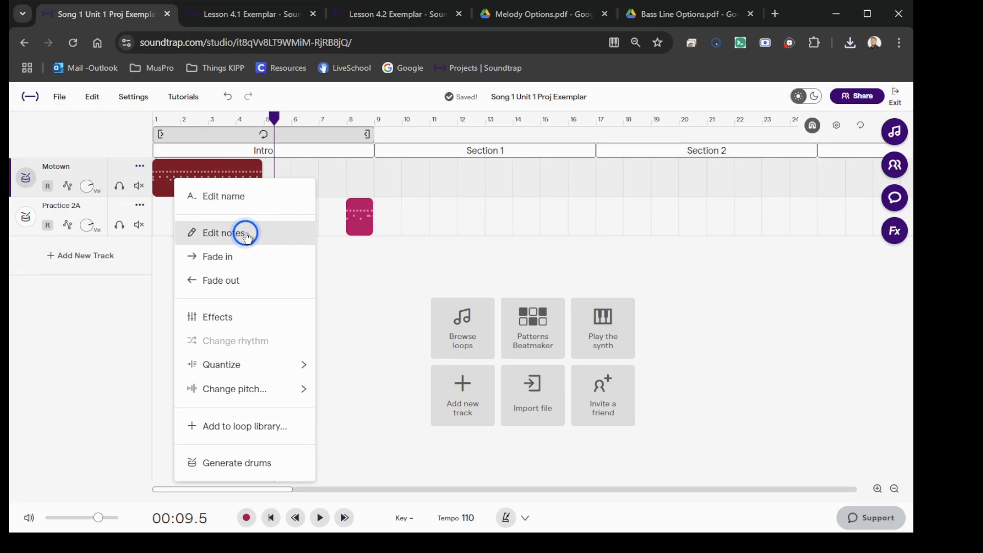
Step: Examine the end of the Motown region in the piano roll and play back the passage leading into measure 5
{"action": "left_click", "coordinate": [246, 231]}
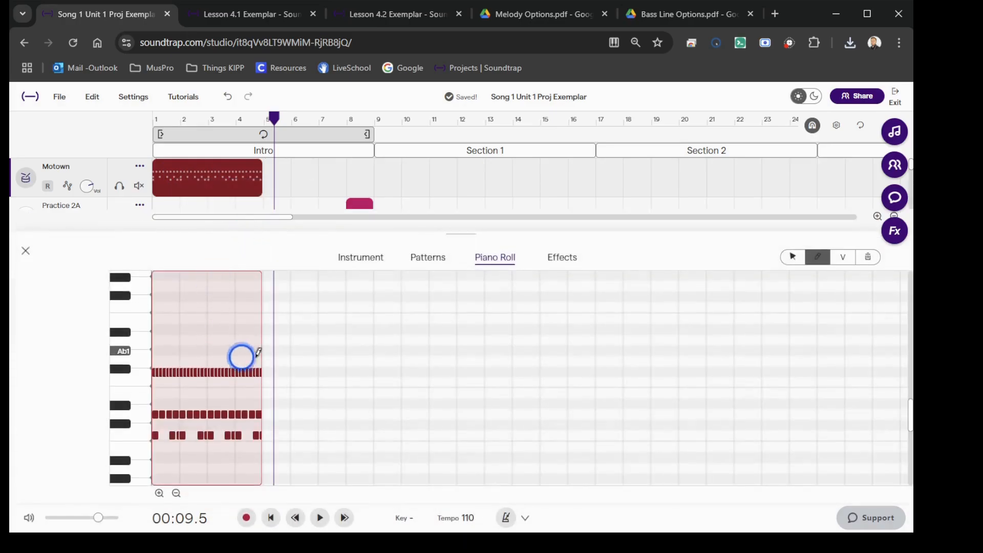
{"action": "scroll", "coordinate": [236, 449], "scroll_direction": "up", "scroll_amount": 10}
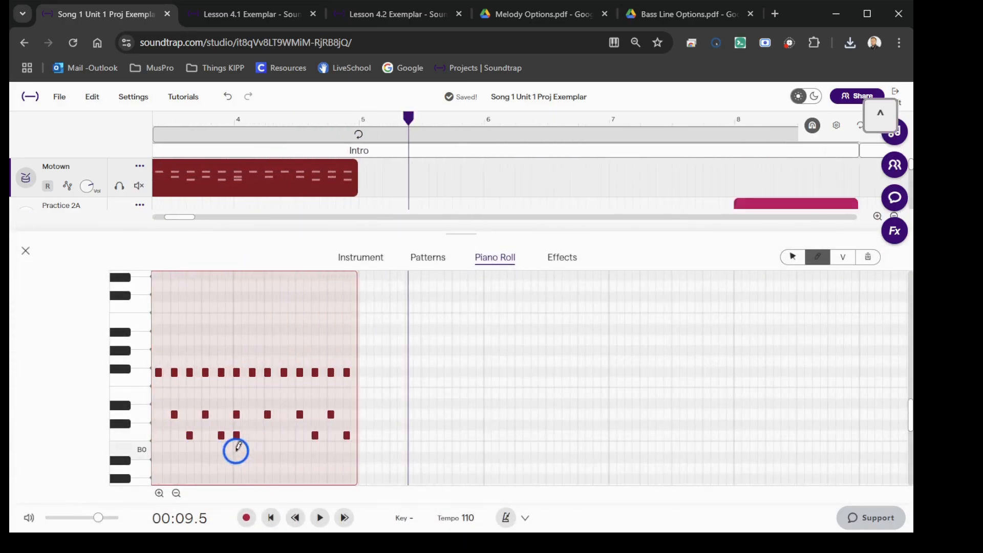
{"action": "scroll", "coordinate": [236, 449], "scroll_direction": "up", "scroll_amount": 4}
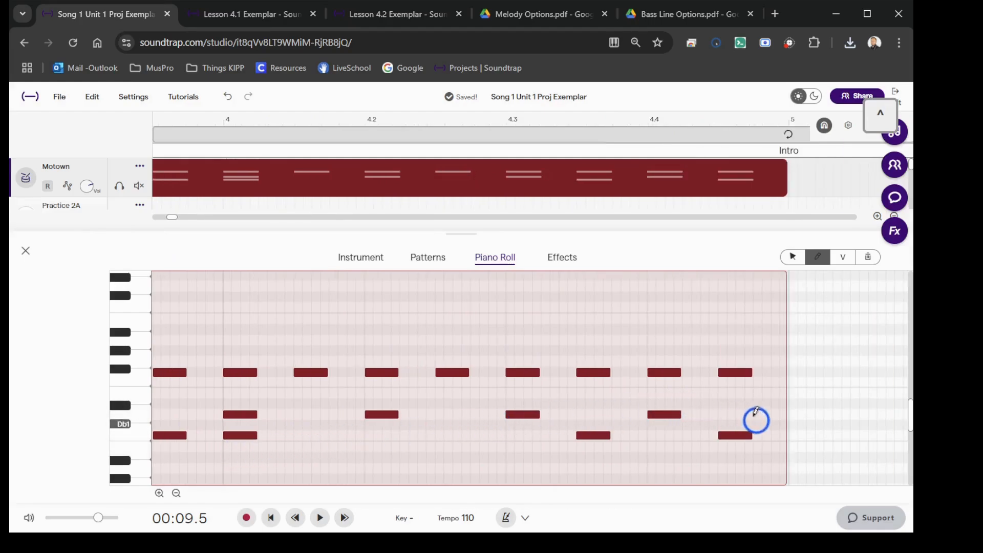
{"action": "left_click", "coordinate": [658, 123]}
{"action": "mouse_move", "coordinate": [658, 121]}
{"action": "left_mouse_down"}
{"action": "mouse_move", "coordinate": [648, 121]}
{"action": "mouse_move", "coordinate": [773, 96]}
{"action": "left_mouse_up"}
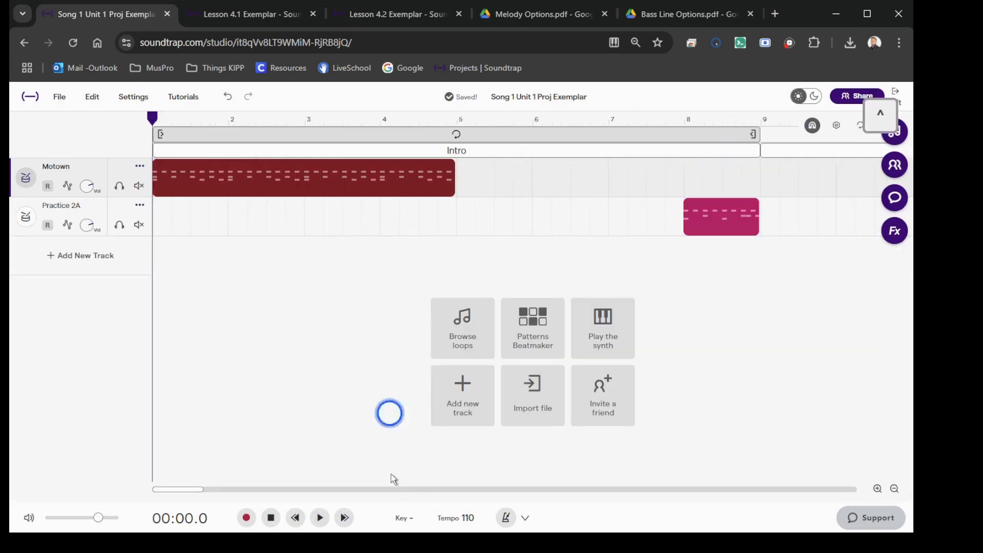
{"action": "left_click", "coordinate": [320, 517]}
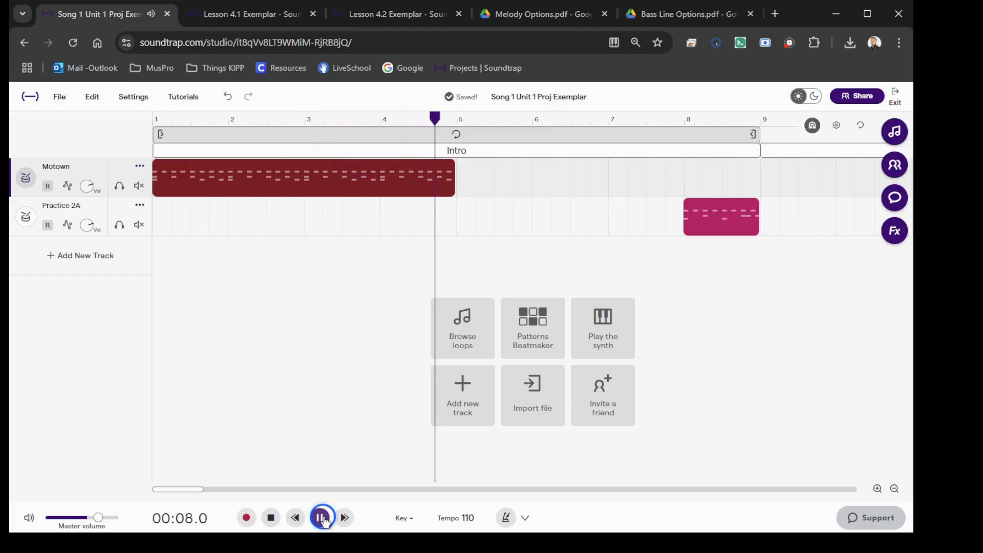
{"action": "left_click", "coordinate": [323, 518]}
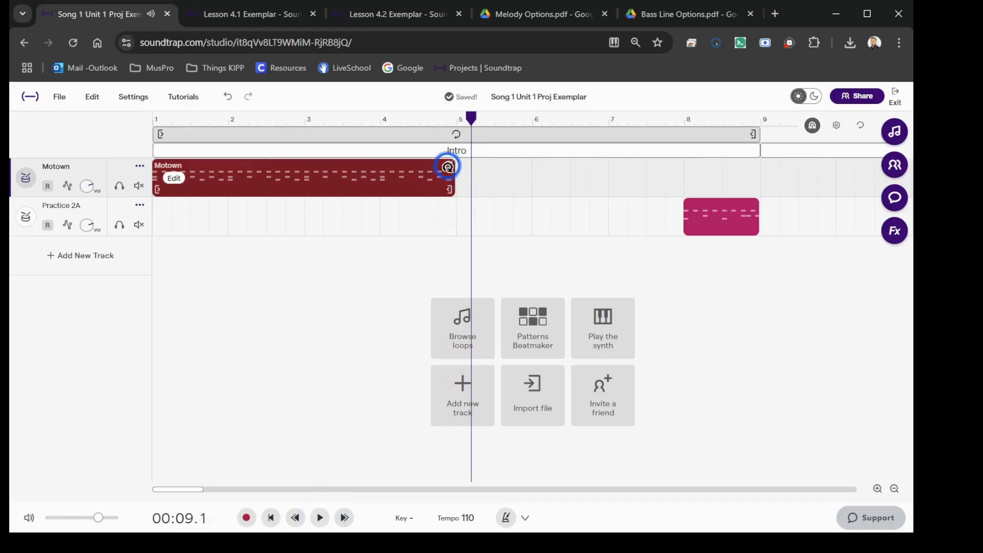
Step: Loop the four-measure Motown region up to the start of measure 8 and play it back from measure 4
{"action": "left_click_drag", "start_coordinate": [450, 165], "coordinate": [674, 167]}
{"action": "left_click", "coordinate": [399, 116]}
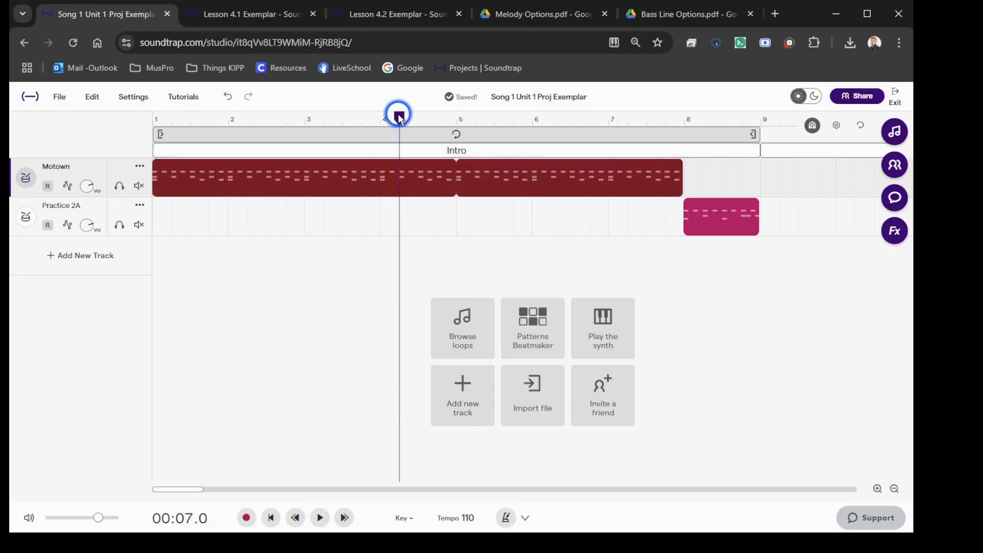
{"action": "key", "text": "space"}
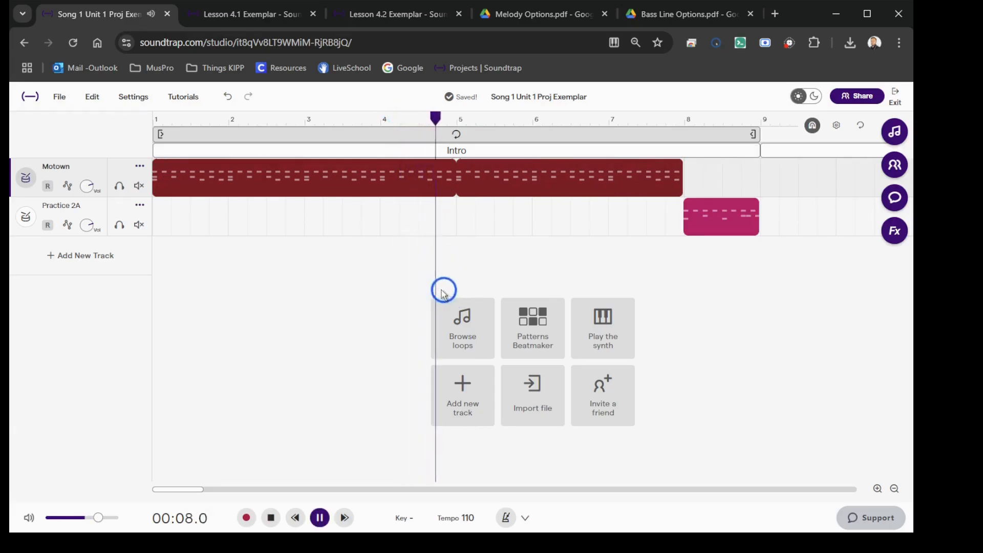
Step: Copy the looped Motown region and paste it at measures 9, 17 and 25 to start Section 1, Section 2 and the Ending
{"action": "left_click", "coordinate": [382, 184]}
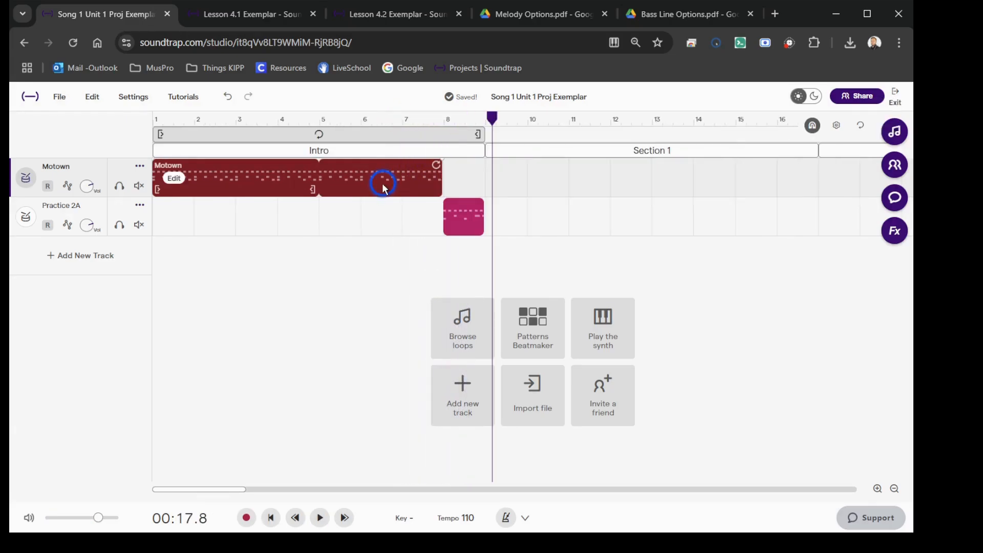
{"action": "left_click", "coordinate": [463, 162]}
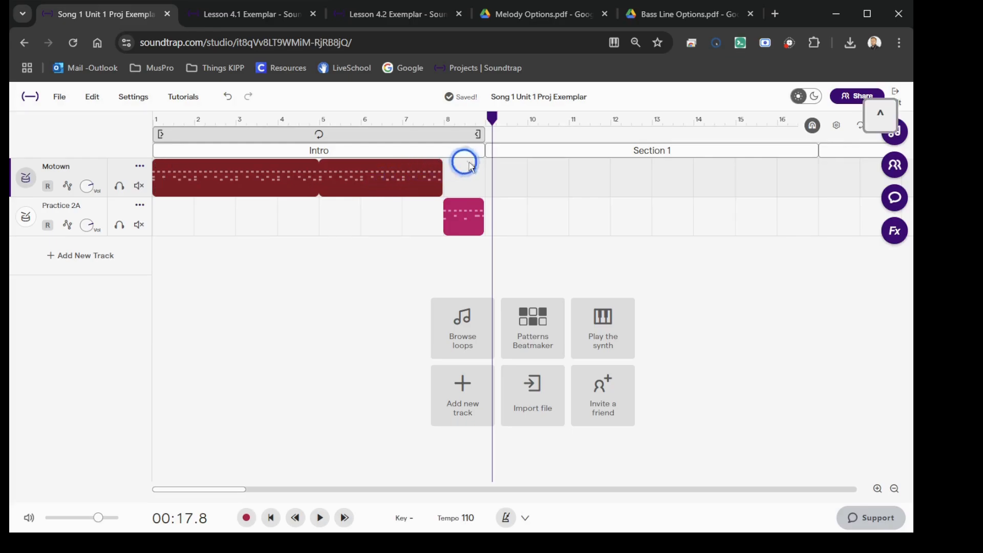
{"action": "left_click", "coordinate": [484, 118]}
{"action": "key", "text": "ctrl+v"}
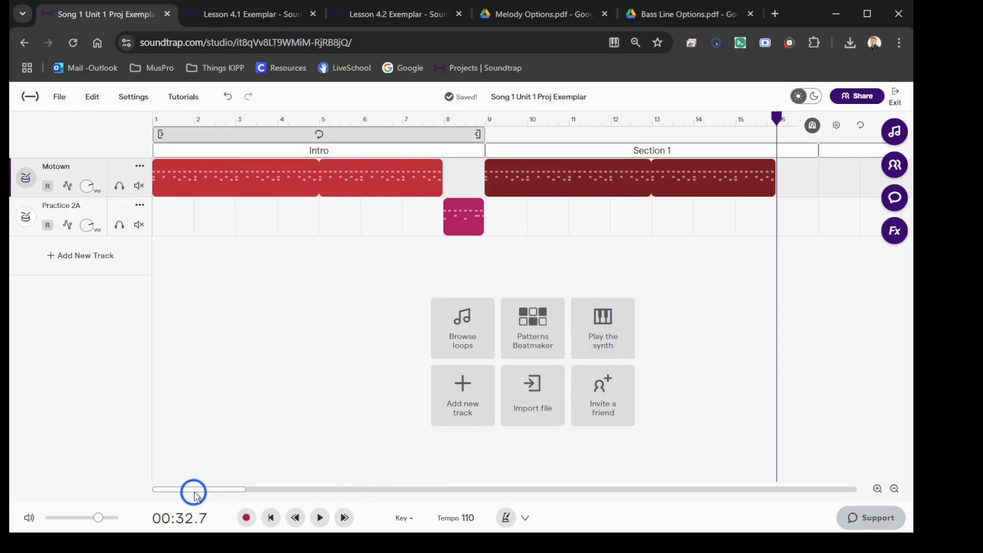
{"action": "left_click_drag", "start_coordinate": [197, 489], "coordinate": [242, 489]}
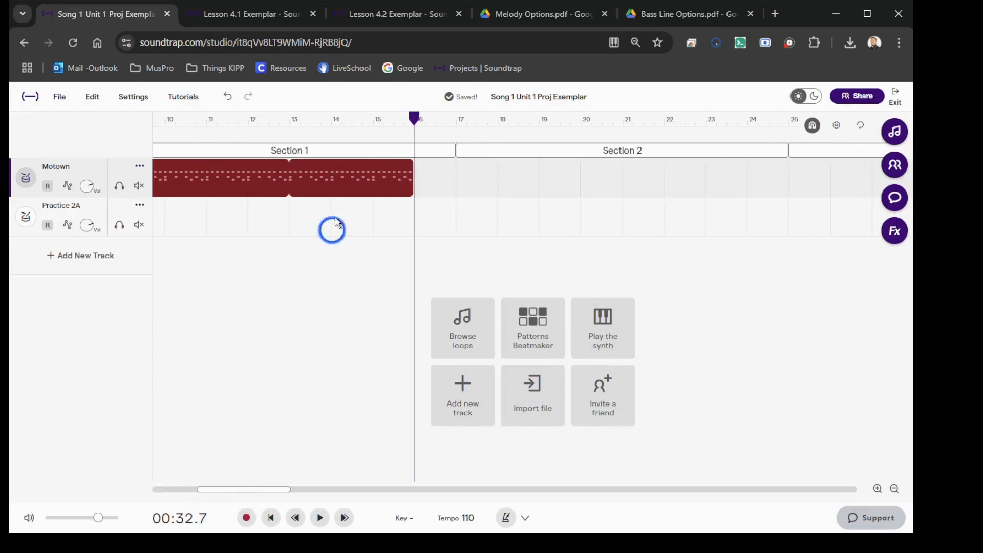
{"action": "left_click", "coordinate": [459, 123]}
{"action": "key", "text": "ctrl+v"}
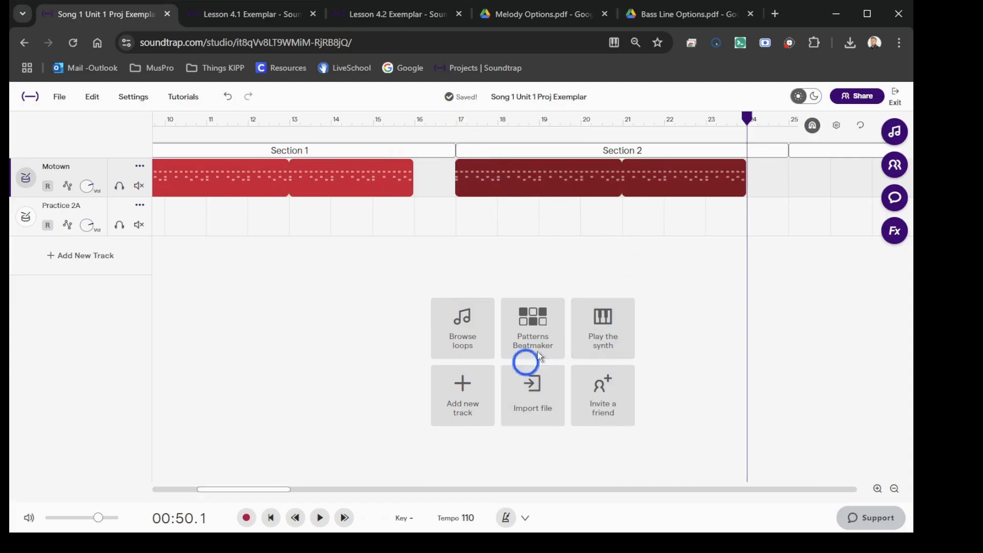
{"action": "left_click", "coordinate": [794, 120]}
{"action": "key", "text": "ctrl+v"}
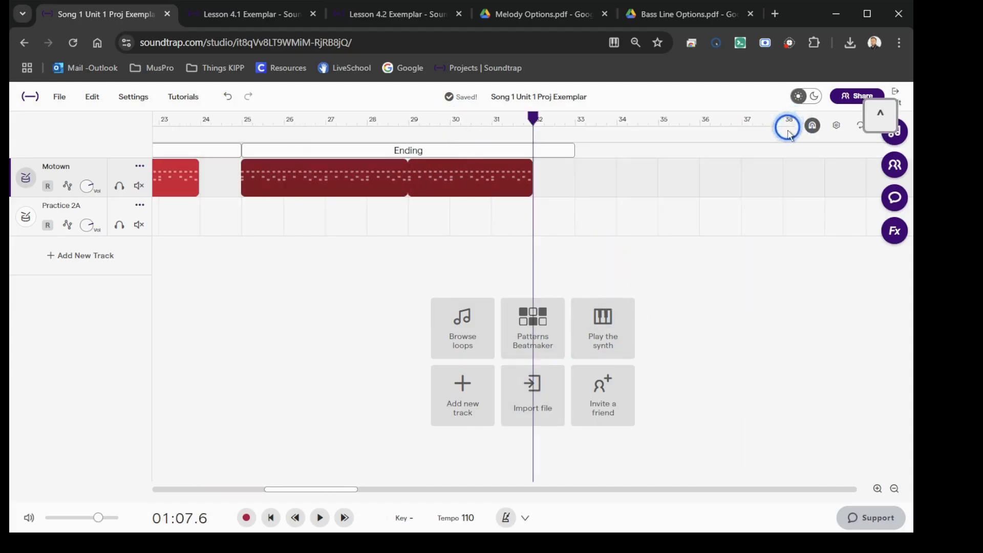
Step: Copy the Practice 2A fill to measures 16 and 24, and extend the last Motown loop to the end of the Ending section
{"action": "left_click_drag", "start_coordinate": [301, 489], "coordinate": [189, 489]}
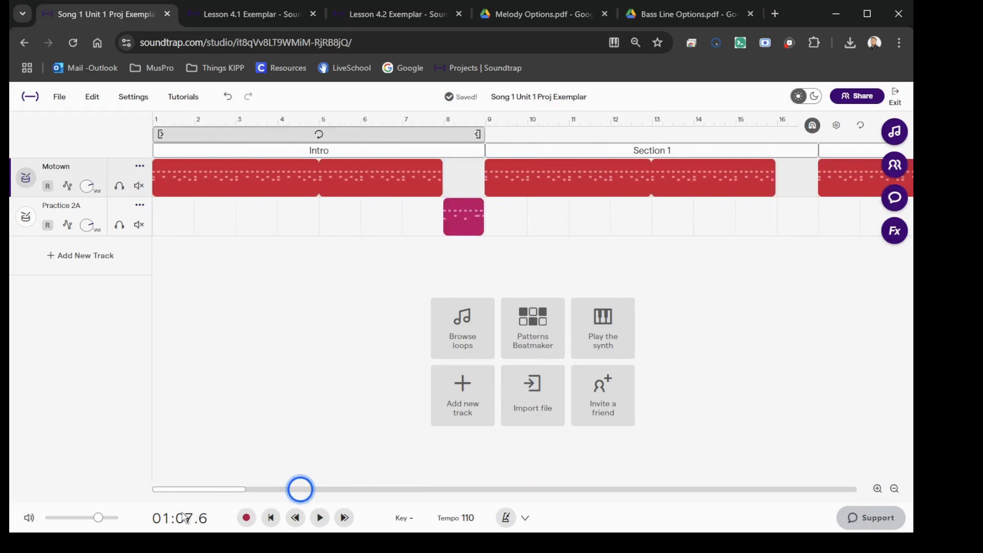
{"action": "left_click", "coordinate": [466, 210]}
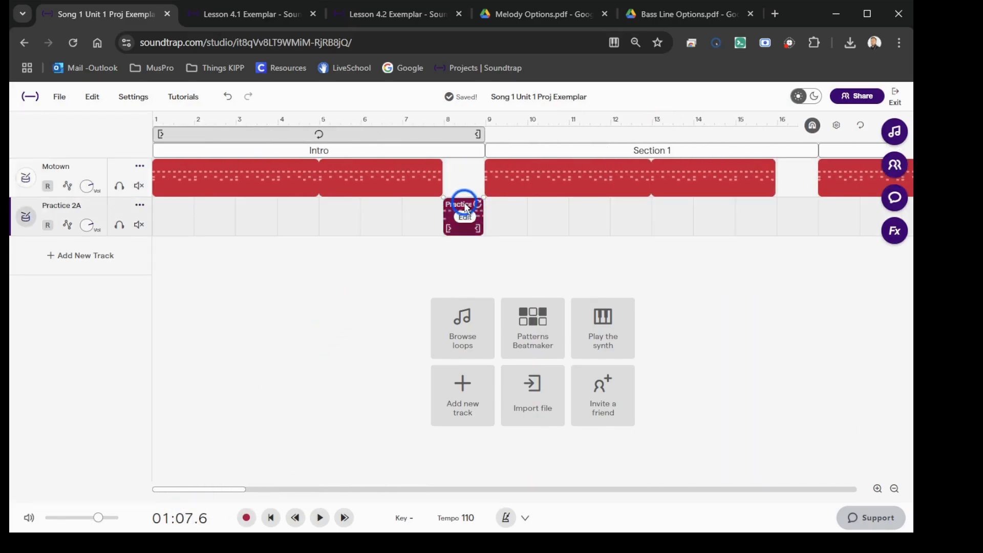
{"action": "left_click", "coordinate": [779, 120]}
{"action": "key", "text": "ctrl+v"}
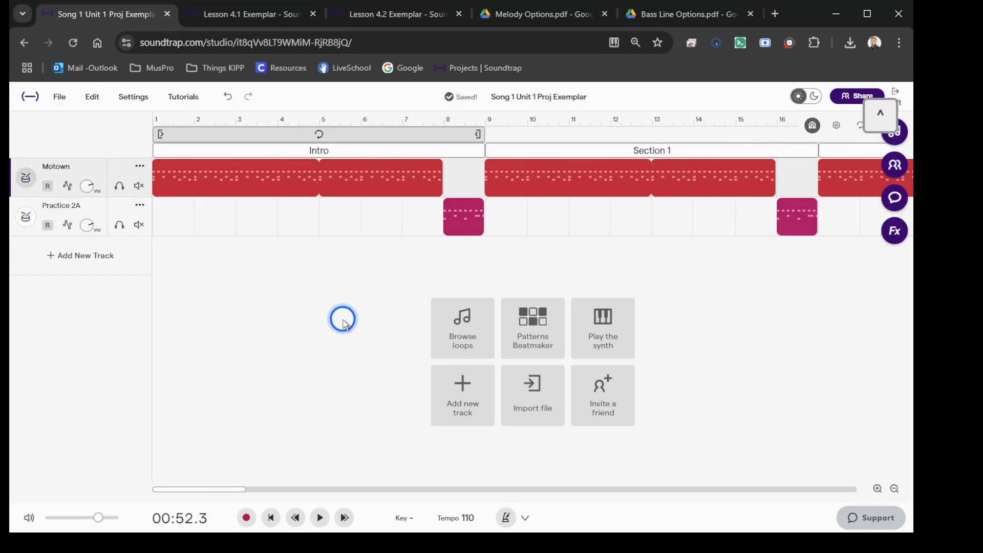
{"action": "scroll", "coordinate": [343, 320], "scroll_direction": "down", "scroll_amount": 1}
{"action": "scroll", "coordinate": [343, 320], "scroll_direction": "down", "scroll_amount": 2}
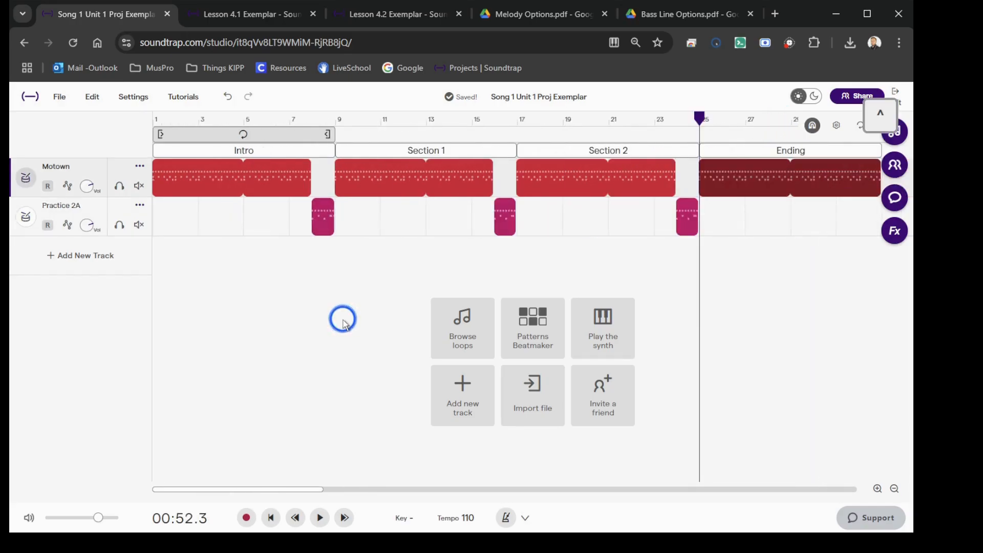
Step: Open the loop library and filter it to Bass loops
{"action": "mouse_move", "coordinate": [200, 168]}
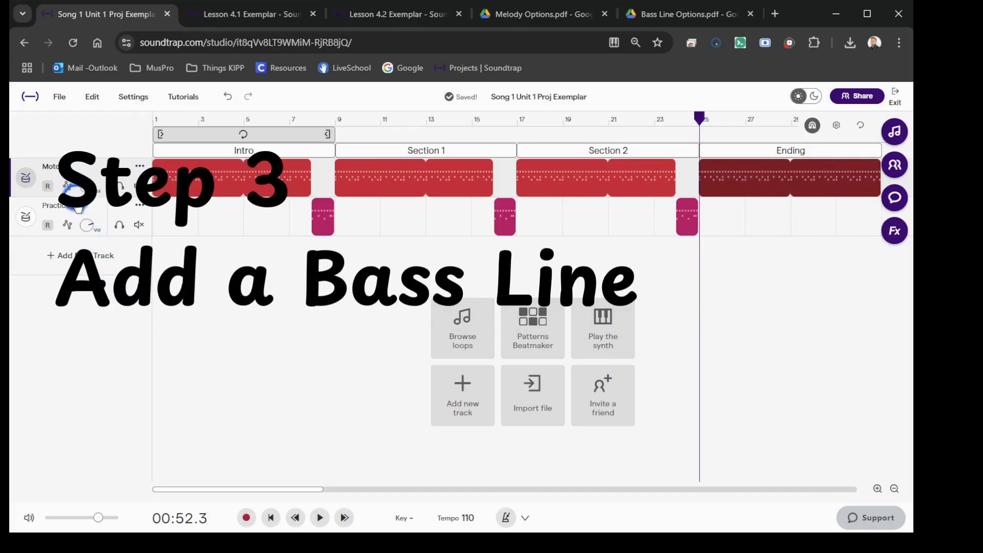
{"action": "left_click", "coordinate": [462, 321]}
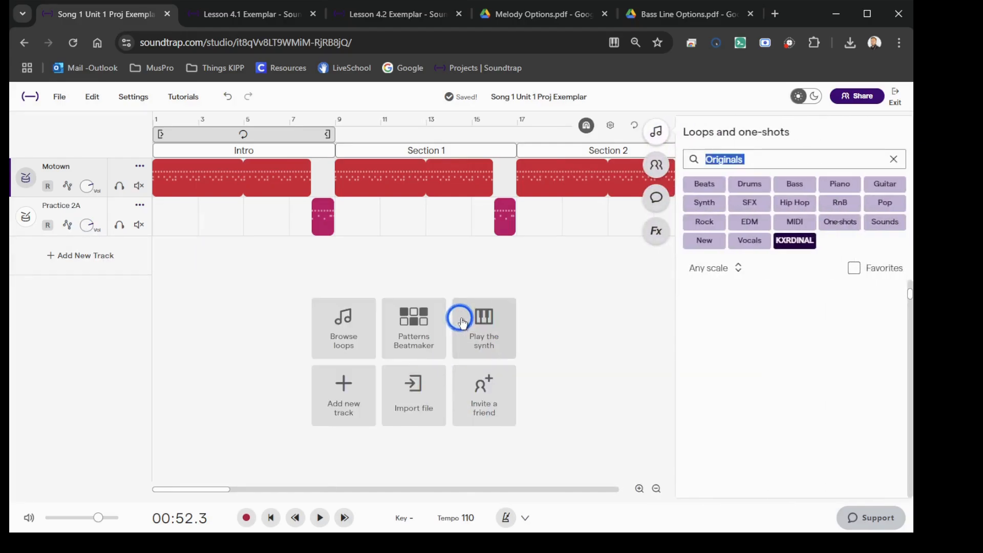
{"action": "left_click", "coordinate": [794, 184]}
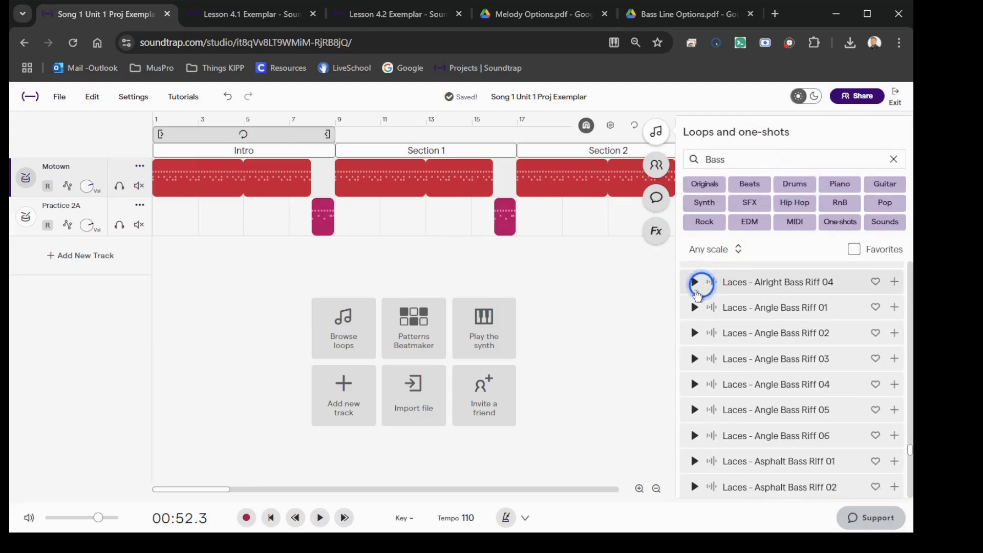
Step: Preview the bass loops and add Laces - Pipes Bass Riff 03 on a new track at measure 1 in the Intro
{"action": "left_click", "coordinate": [692, 281]}
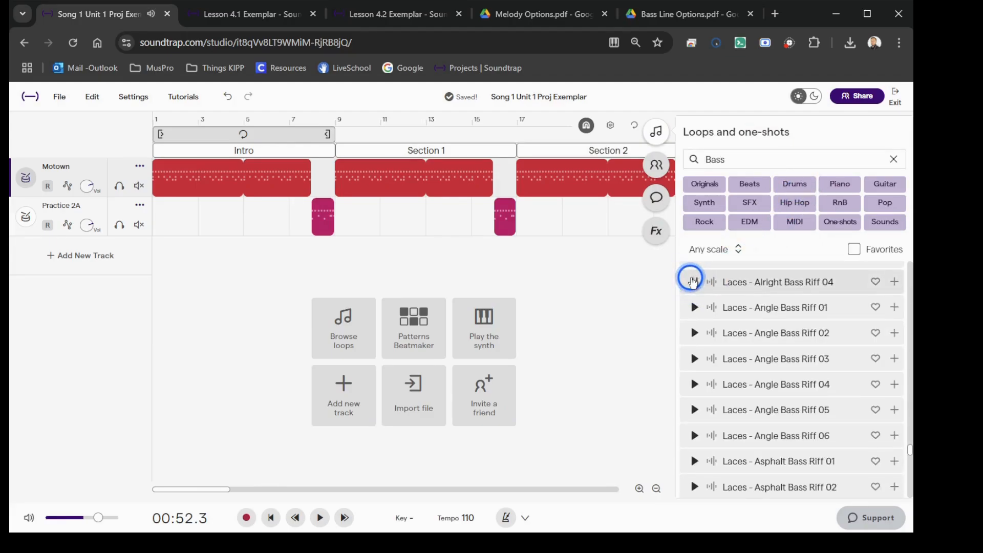
{"action": "scroll", "coordinate": [742, 378], "scroll_direction": "down", "scroll_amount": 10}
{"action": "left_click", "coordinate": [746, 389]}
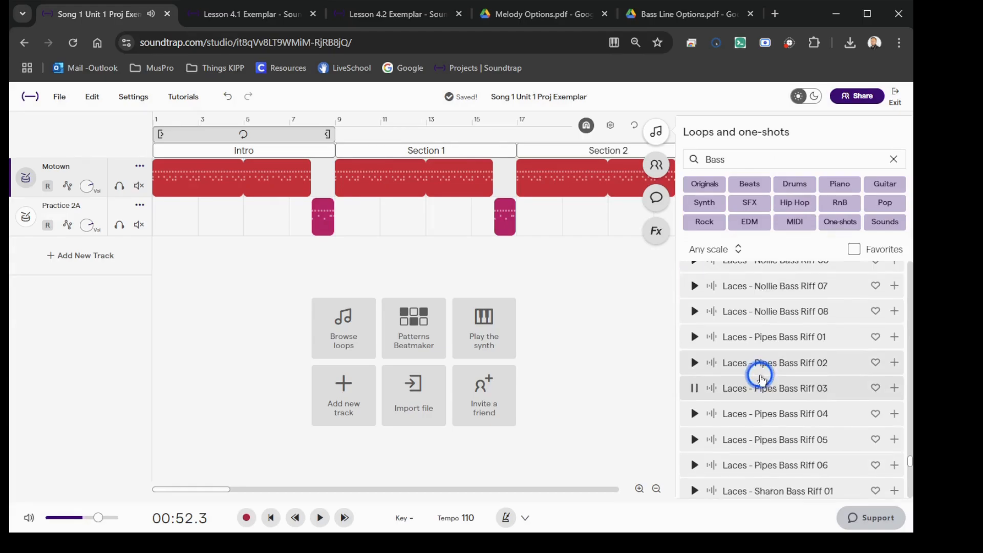
{"action": "left_click", "coordinate": [745, 389]}
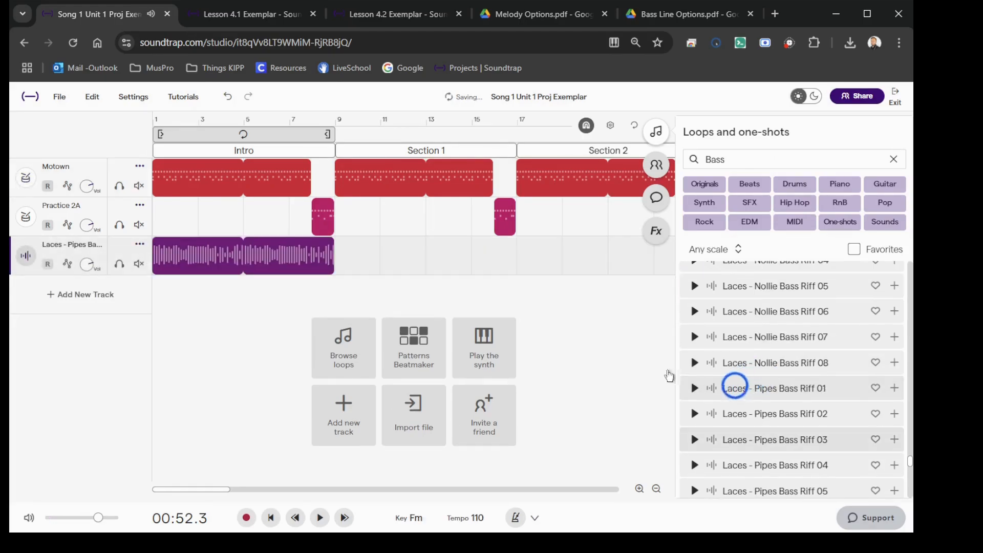
Step: Play the project from the beginning to hear the bass riff with the drums, and stop playback
{"action": "left_click", "coordinate": [270, 517]}
{"action": "left_click", "coordinate": [319, 517]}
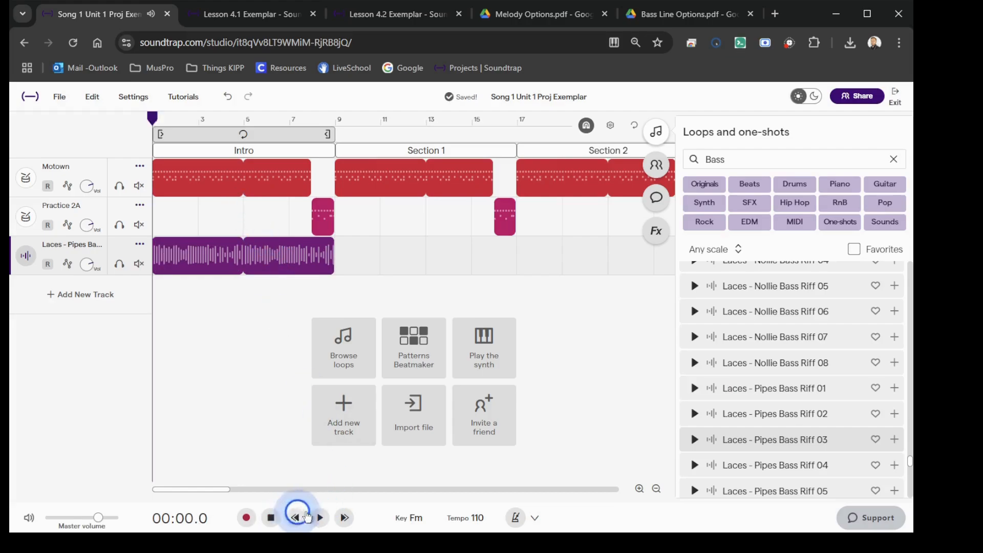
{"action": "left_click", "coordinate": [271, 516]}
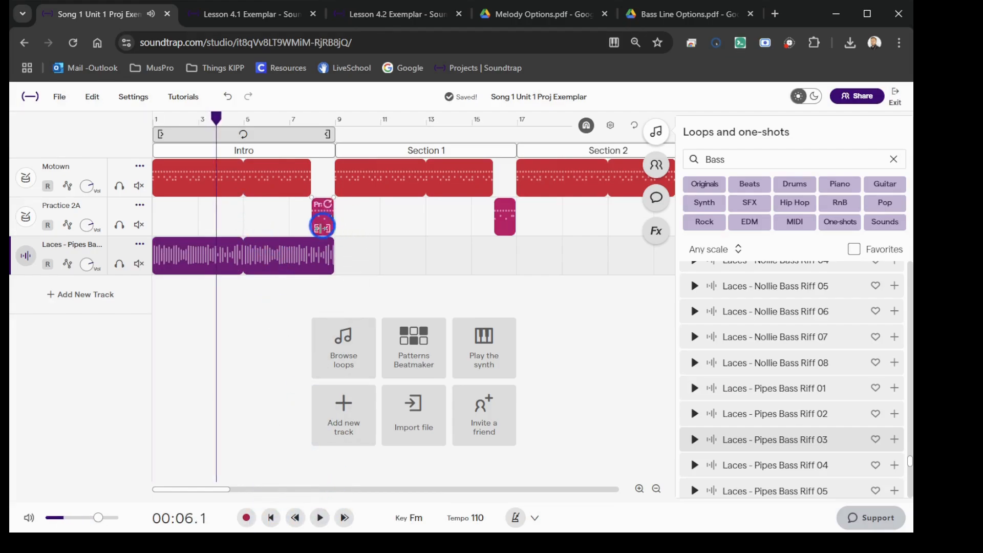
Step: Extend the Laces - Pipes Bass Riff 03 loop to the end of the Ending section
{"action": "left_click", "coordinate": [325, 245]}
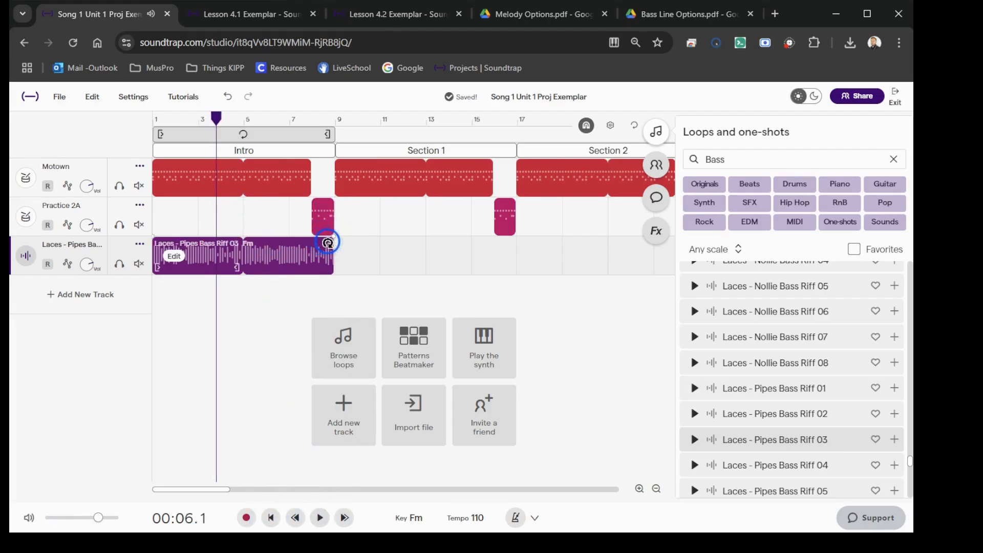
{"action": "left_click_drag", "start_coordinate": [327, 243], "coordinate": [598, 256]}
{"action": "left_click", "coordinate": [241, 265]}
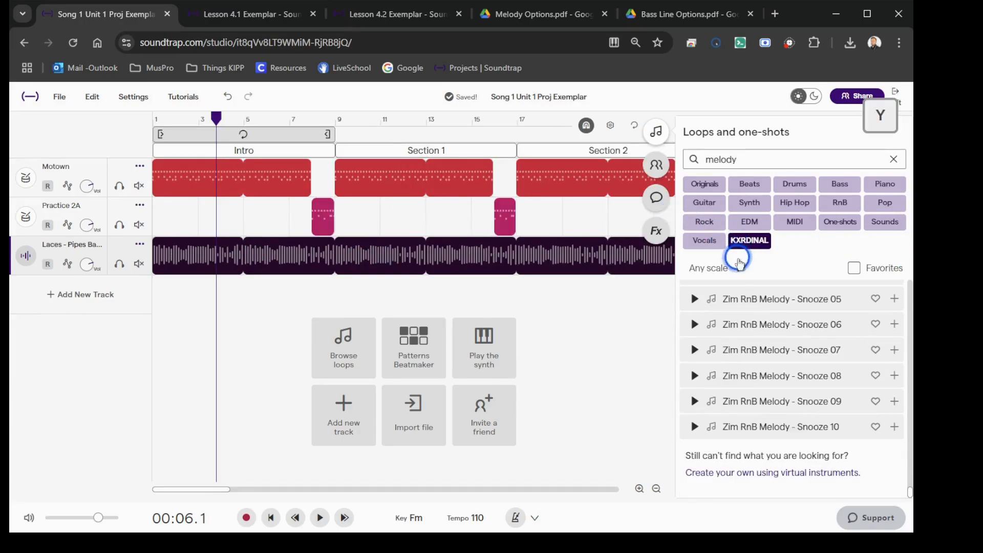
Step: Filter the melody loops to Minor scale and preview Zim RnB Melody - Saturn 05 and Saturn 06
{"action": "left_click", "coordinate": [739, 263]}
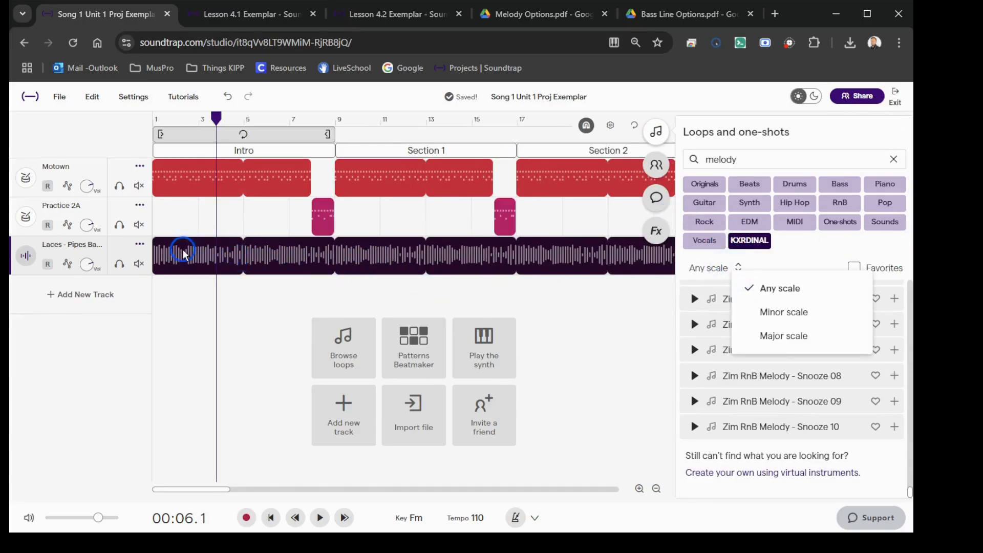
{"action": "left_click", "coordinate": [783, 312]}
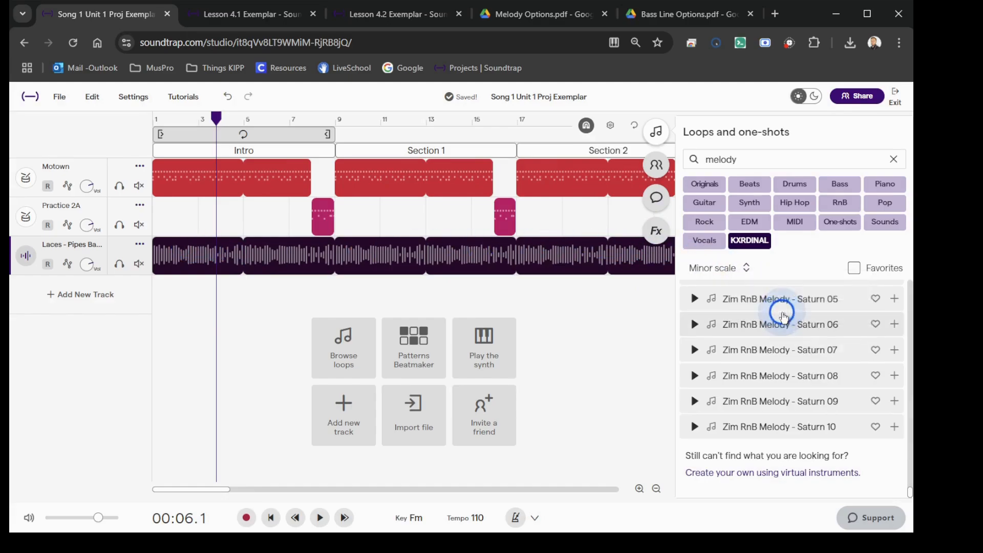
{"action": "left_click", "coordinate": [694, 300]}
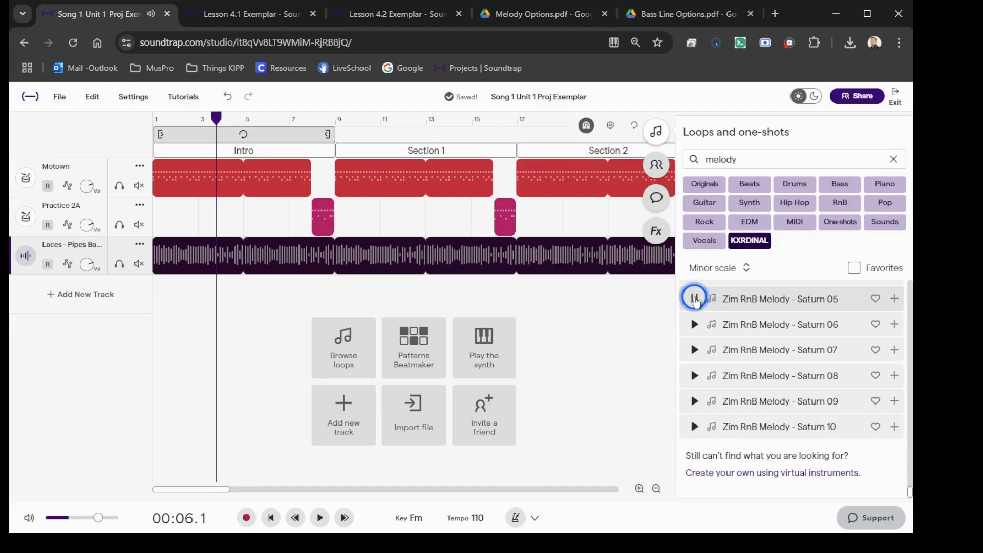
{"action": "left_click", "coordinate": [694, 324]}
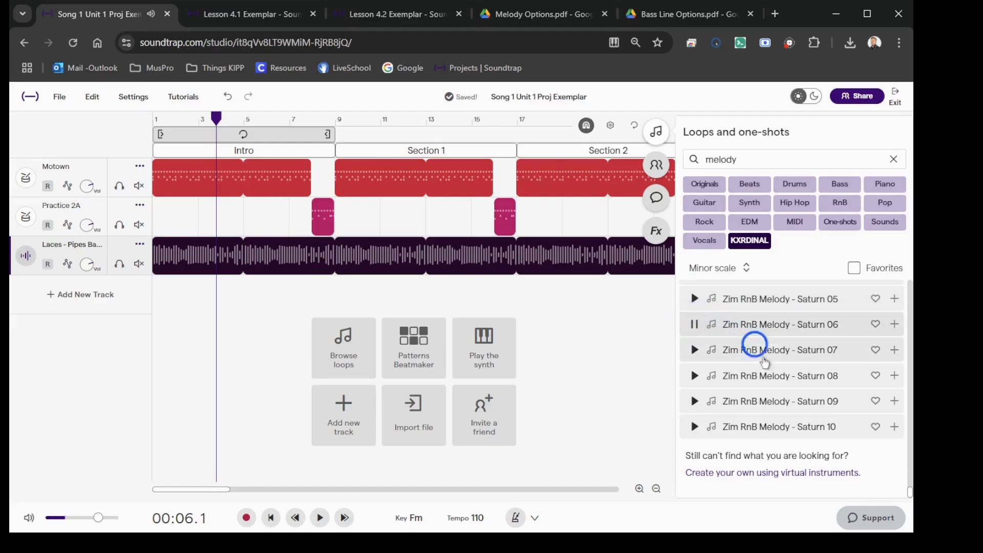
{"action": "left_click", "coordinate": [727, 325]}
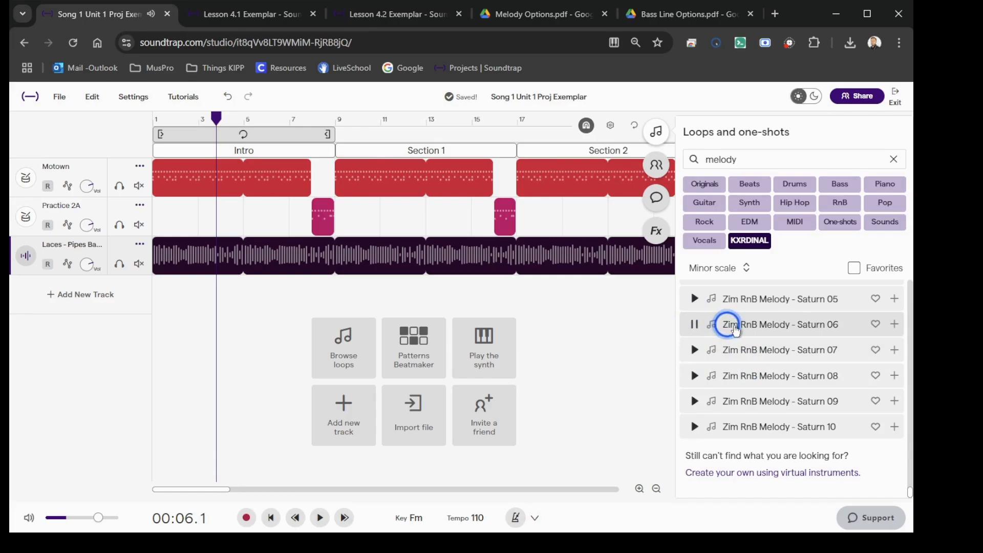
Step: Place Zim RnB Melody - Saturn 06 on a new track in Section 1 and Saturn 07 on the same track in Section 2
{"action": "left_click_drag", "start_coordinate": [738, 328], "coordinate": [339, 318]}
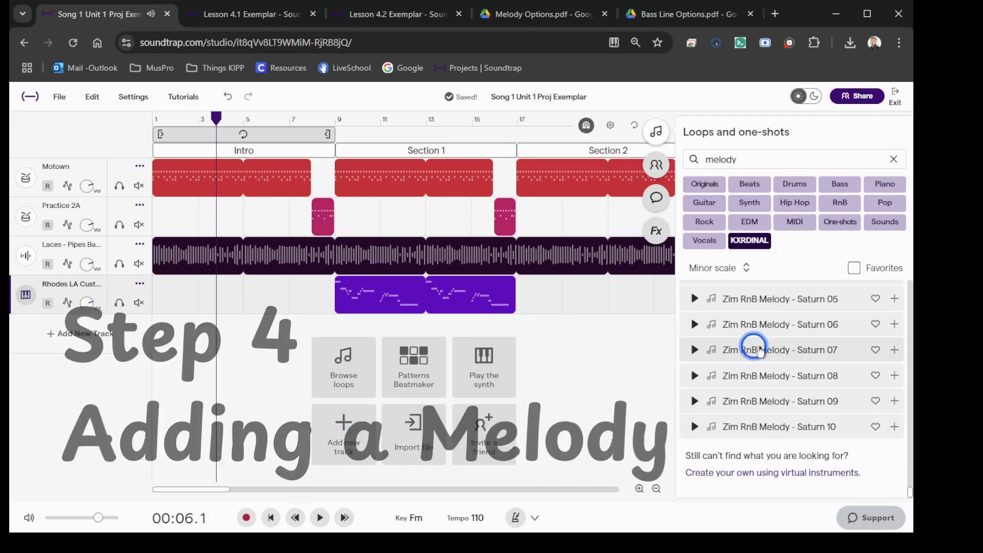
{"action": "left_click_drag", "start_coordinate": [733, 350], "coordinate": [532, 306]}
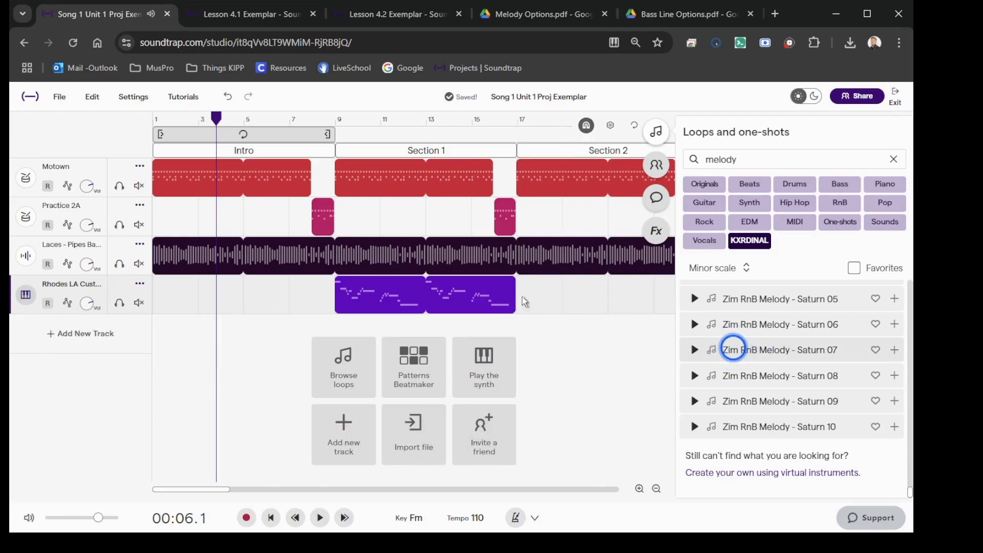
Step: Close the loop library and play the whole arrangement from the beginning
{"action": "left_click", "coordinate": [654, 142]}
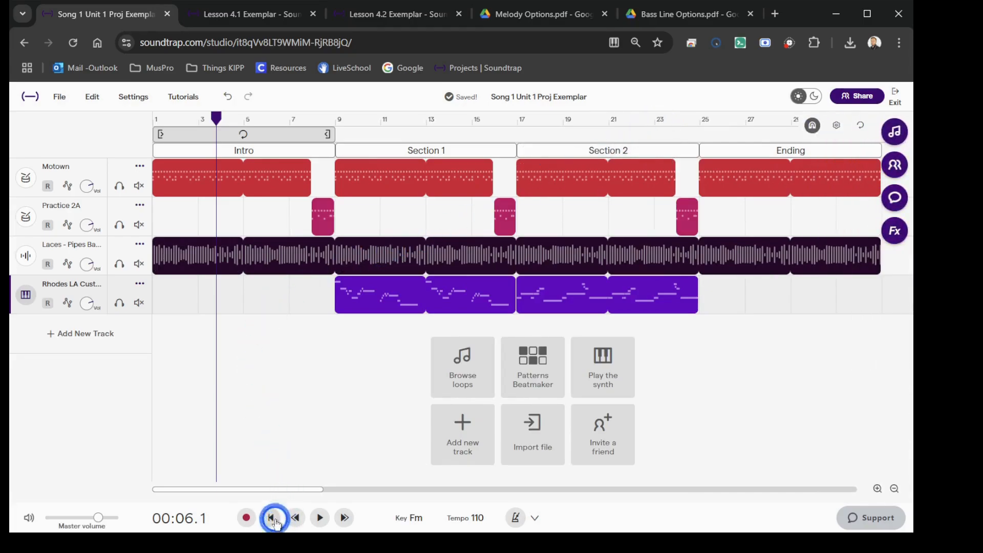
{"action": "left_click", "coordinate": [272, 519]}
{"action": "left_click", "coordinate": [318, 518]}
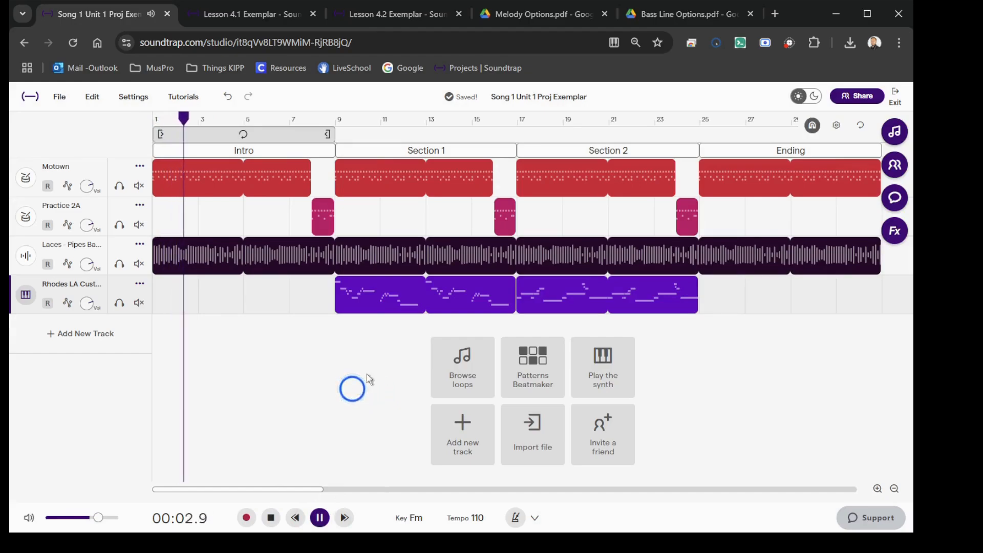
Step: Paste a copy of the Section 1 melody at measure 25, cut it to one four-measure pass and open its notes
{"action": "left_click", "coordinate": [445, 295]}
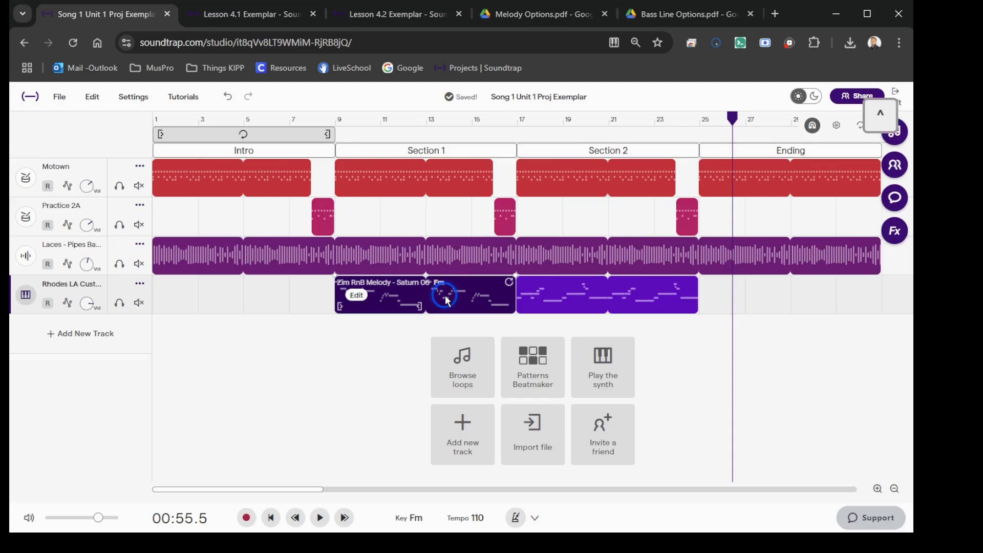
{"action": "left_click", "coordinate": [703, 118]}
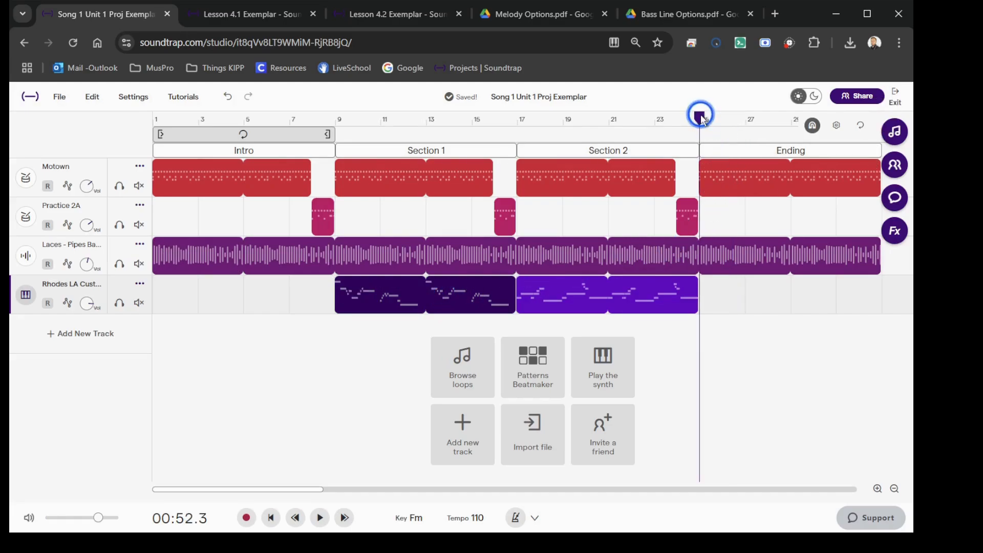
{"action": "key", "text": "ctrl+v"}
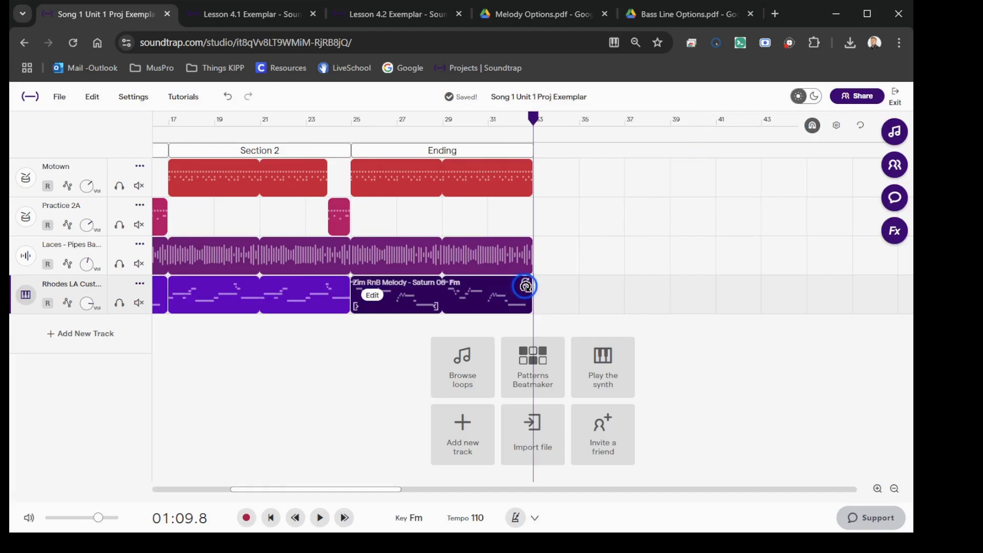
{"action": "left_click_drag", "start_coordinate": [506, 290], "coordinate": [445, 295]}
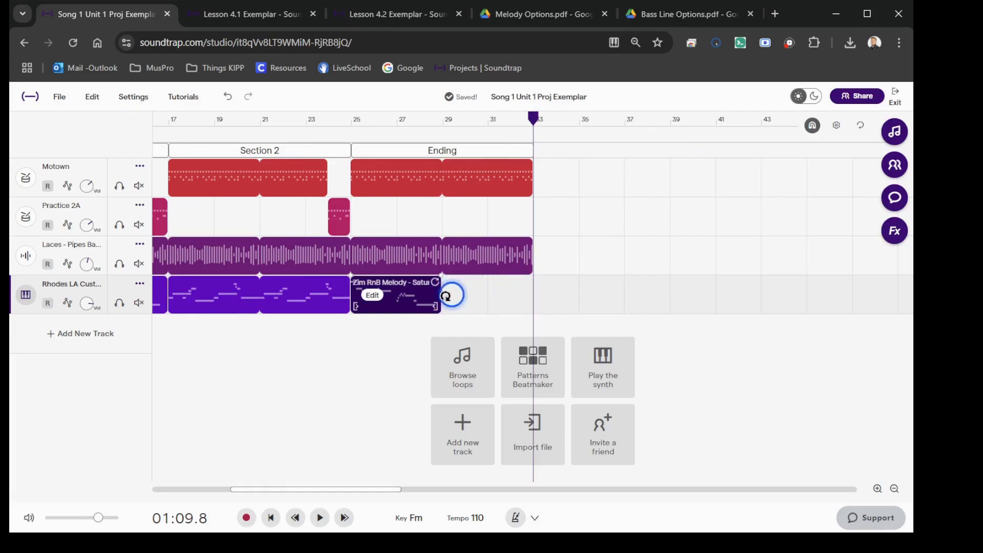
{"action": "left_click", "coordinate": [372, 296]}
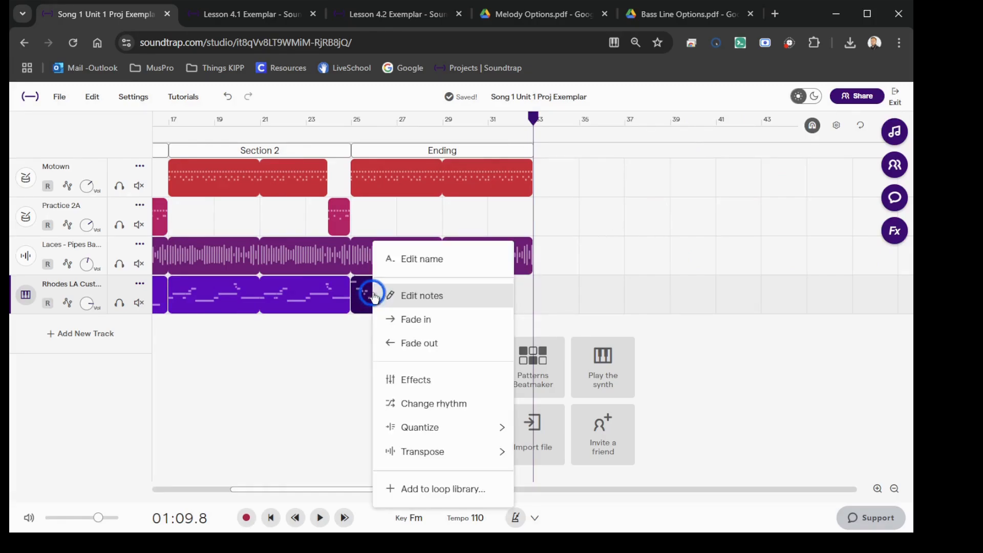
{"action": "left_click", "coordinate": [446, 299]}
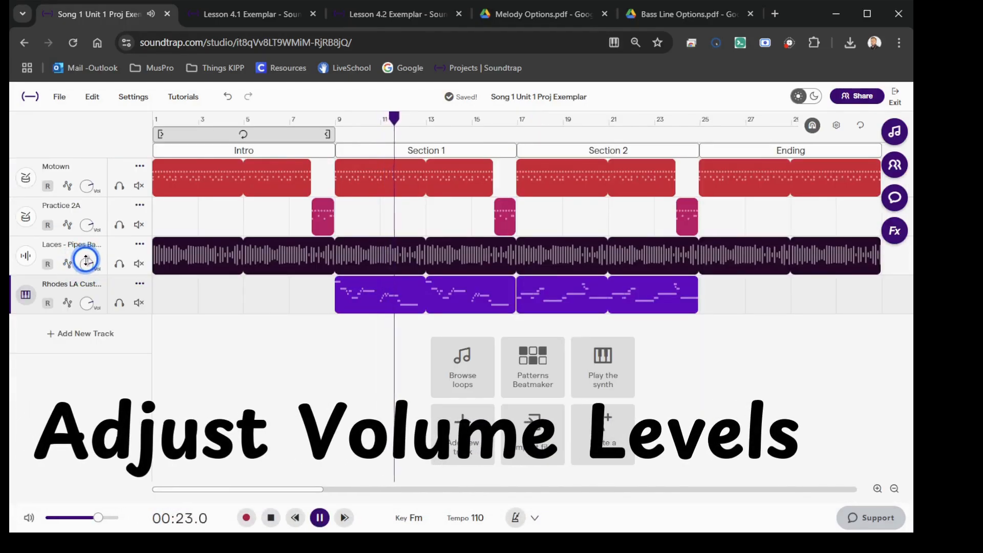
Step: Balance the mix by lowering the bass and both drum tracks and adjusting the Rhodes melody track's volume
{"action": "left_click_drag", "start_coordinate": [86, 260], "coordinate": [85, 270]}
{"action": "left_click", "coordinate": [90, 304]}
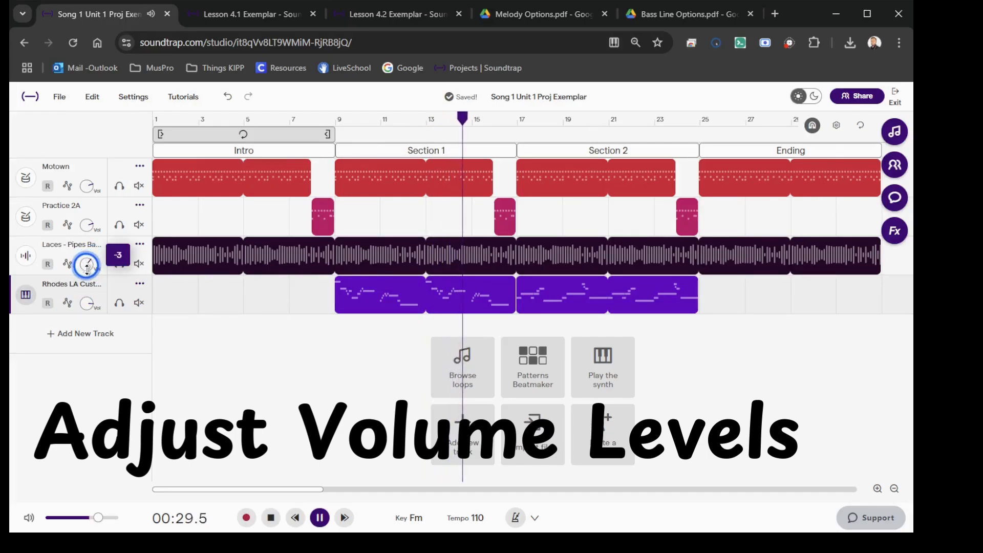
{"action": "left_click_drag", "start_coordinate": [85, 188], "coordinate": [84, 222]}
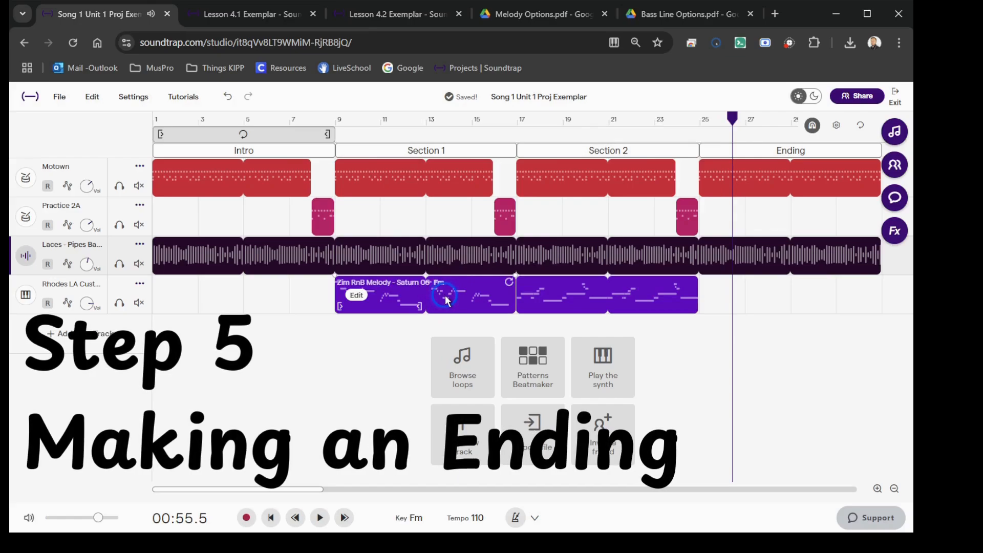
Step: Copy the Saturn 06 melody from Section 1 to the start of the Ending at measure 25 and shorten it to four measures
{"action": "left_click", "coordinate": [444, 295]}
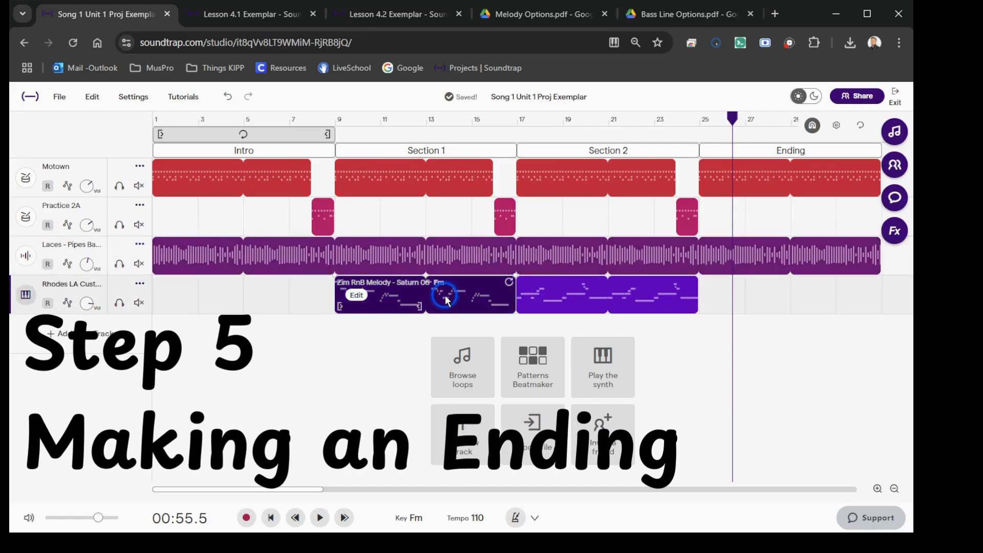
{"action": "left_click", "coordinate": [700, 117]}
{"action": "key", "text": "ctrl+v"}
{"action": "left_click", "coordinate": [491, 279]}
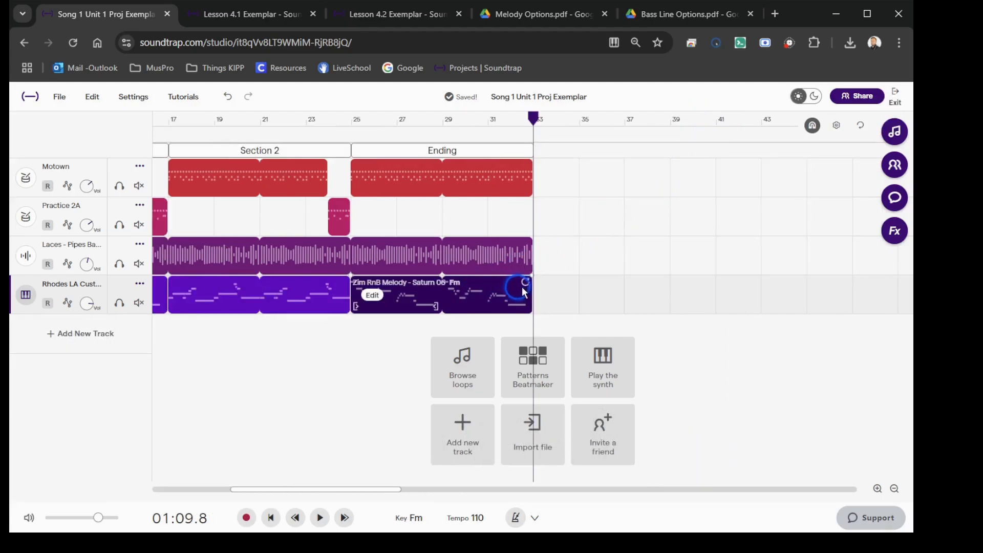
{"action": "left_click_drag", "start_coordinate": [525, 286], "coordinate": [435, 296]}
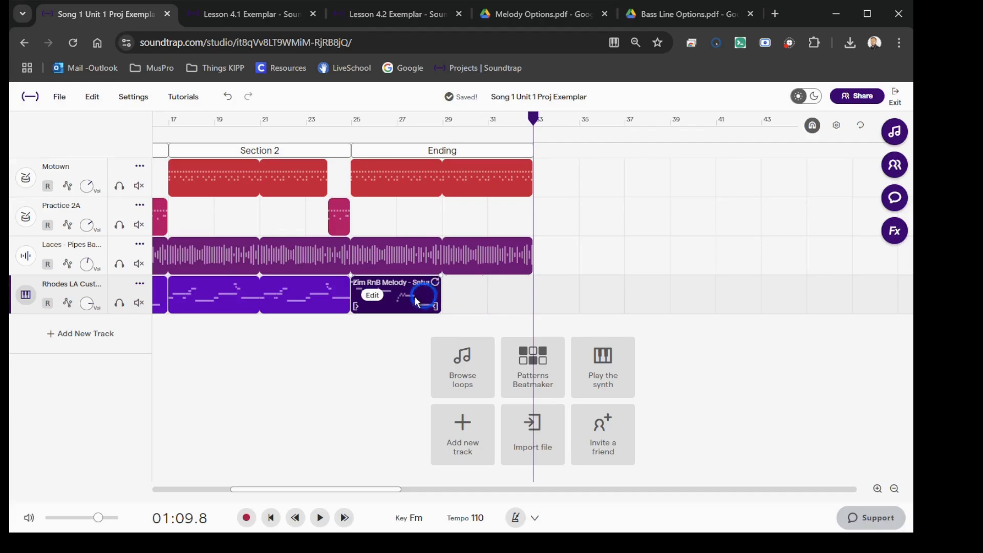
Step: Open the Ending melody's notes in the piano roll and play them back from measure 25
{"action": "right_click", "coordinate": [371, 297]}
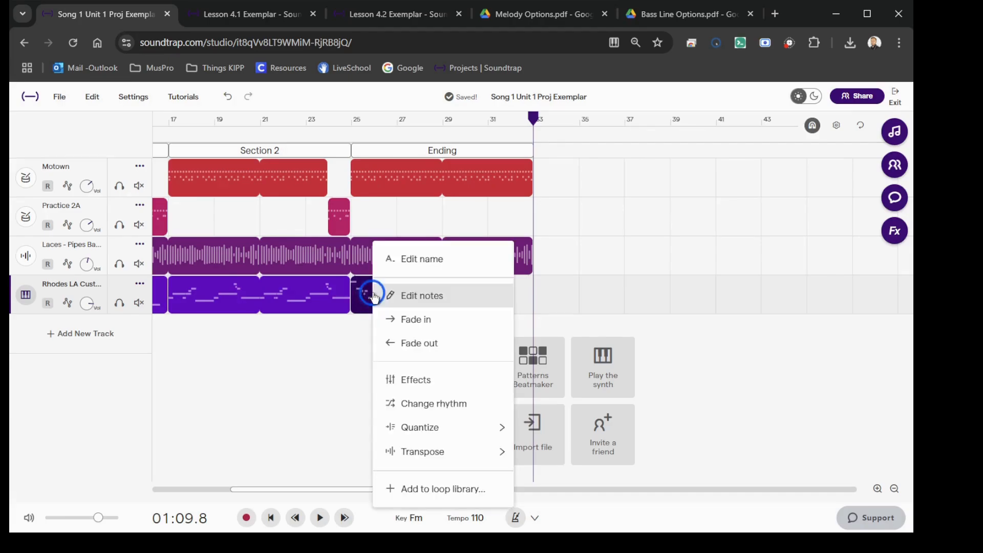
{"action": "left_click", "coordinate": [447, 299]}
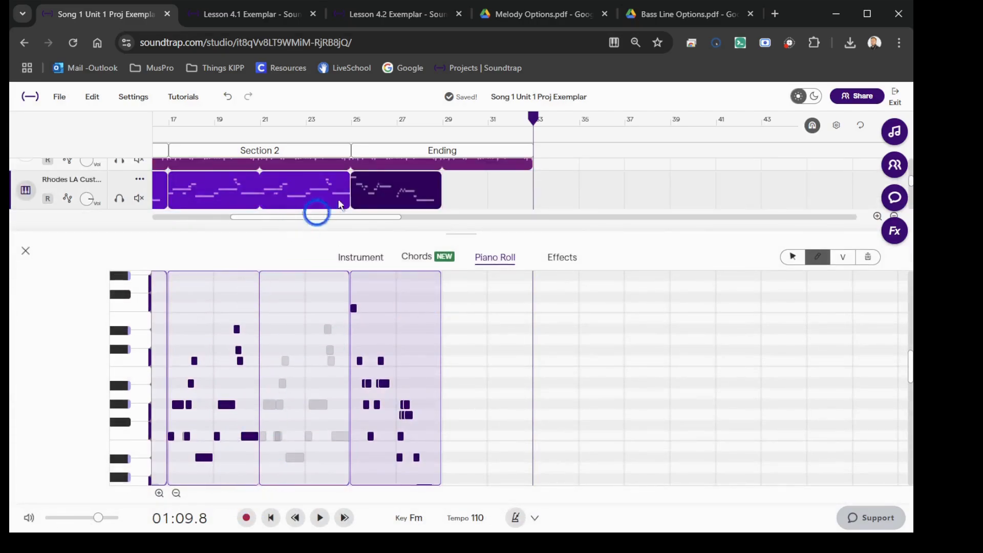
{"action": "left_click", "coordinate": [351, 117]}
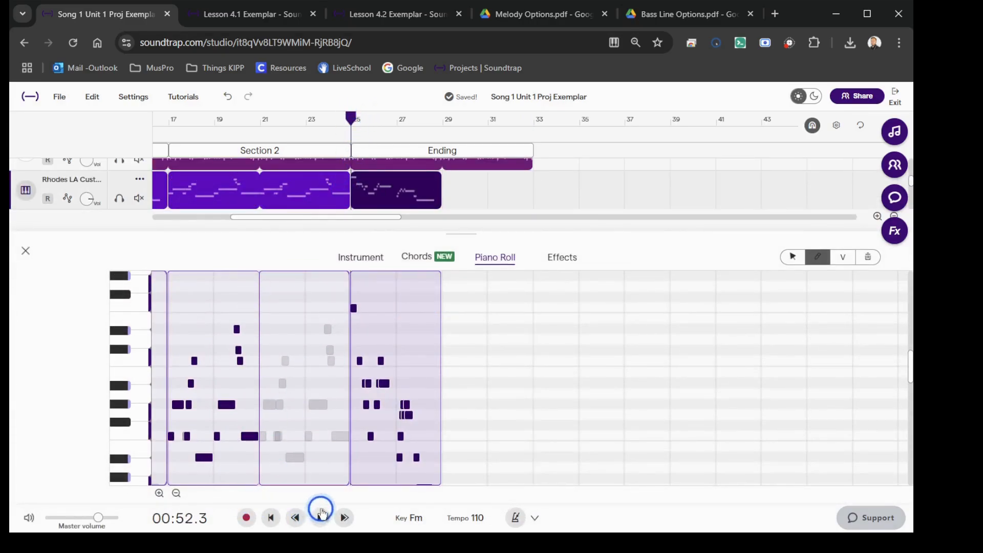
{"action": "left_click", "coordinate": [322, 512]}
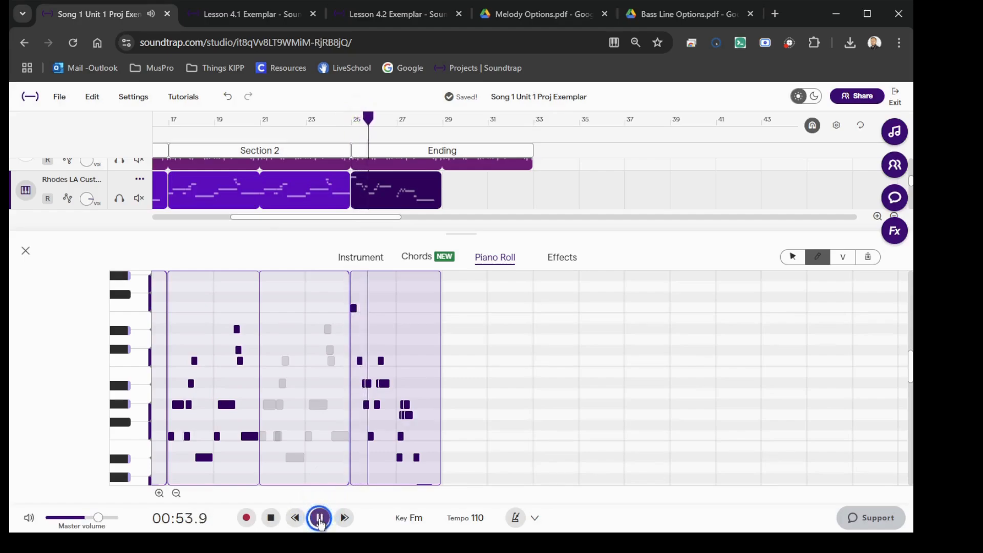
{"action": "left_click", "coordinate": [321, 518]}
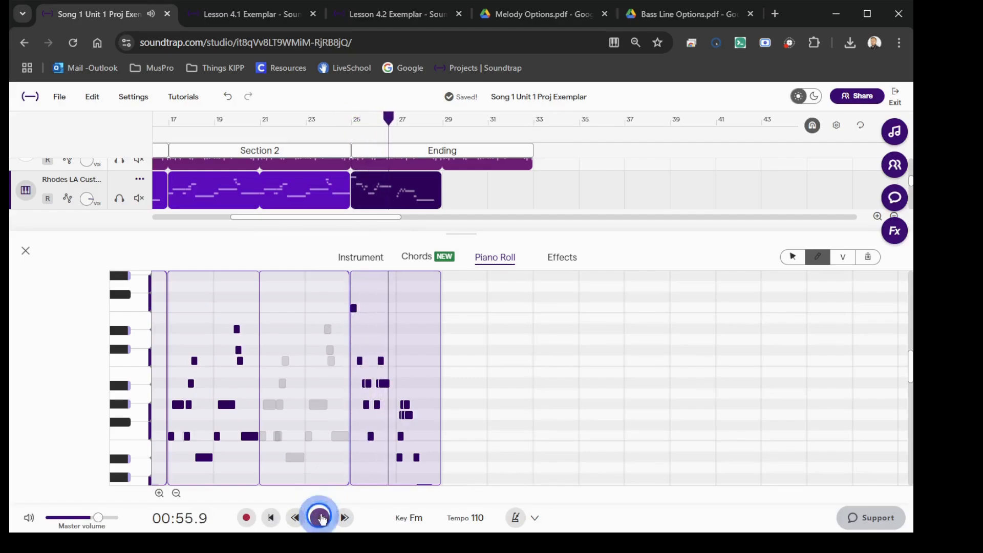
{"action": "scroll", "coordinate": [391, 454], "scroll_direction": "up", "scroll_amount": 5}
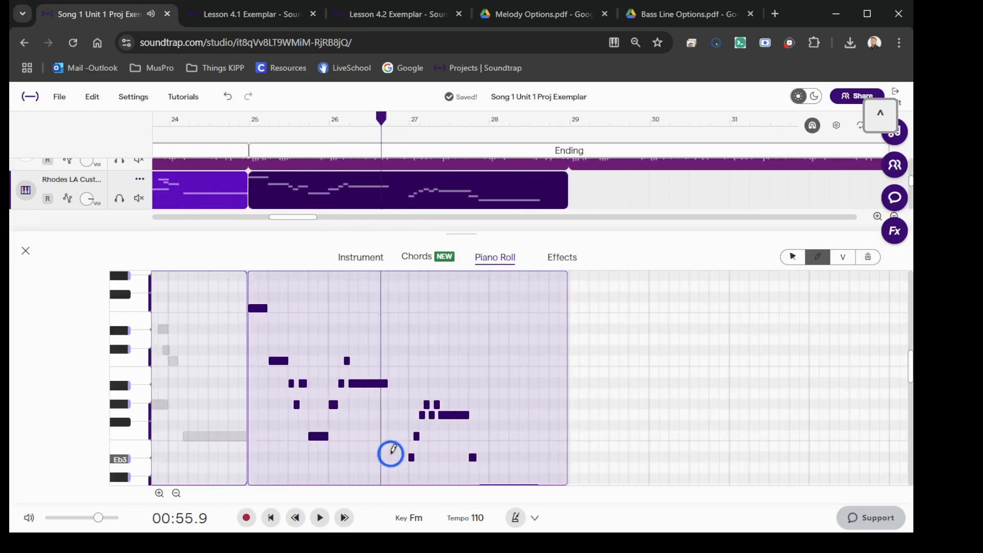
{"action": "scroll", "coordinate": [390, 454], "scroll_direction": "up", "scroll_amount": 3}
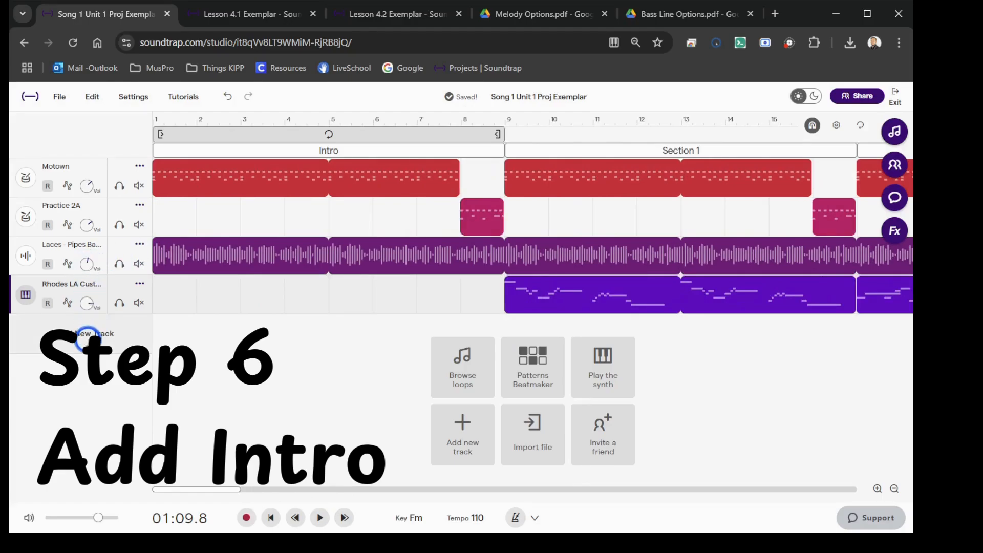
Step: Add a new Keys track with the Grand Piano instrument for the Intro
{"action": "left_click", "coordinate": [86, 340]}
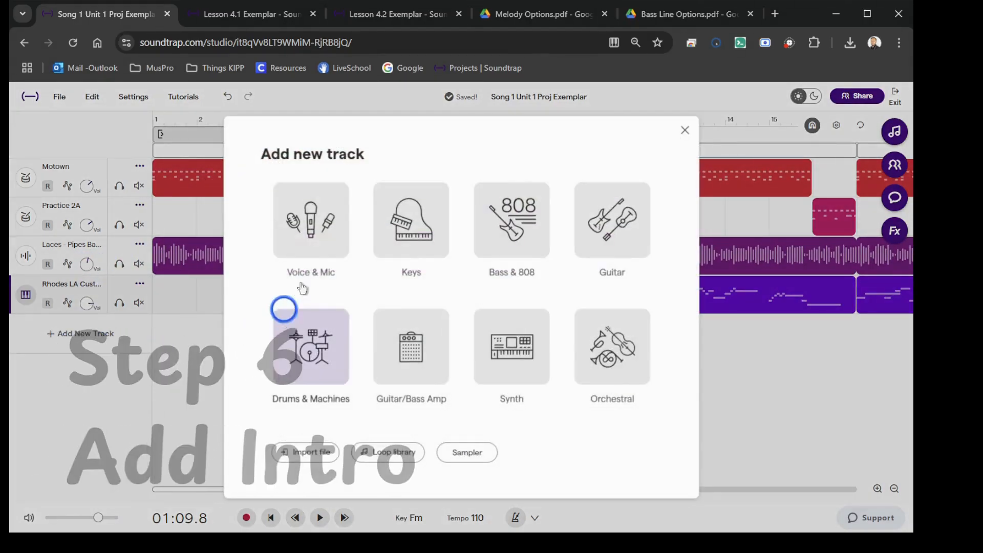
{"action": "left_click", "coordinate": [415, 224]}
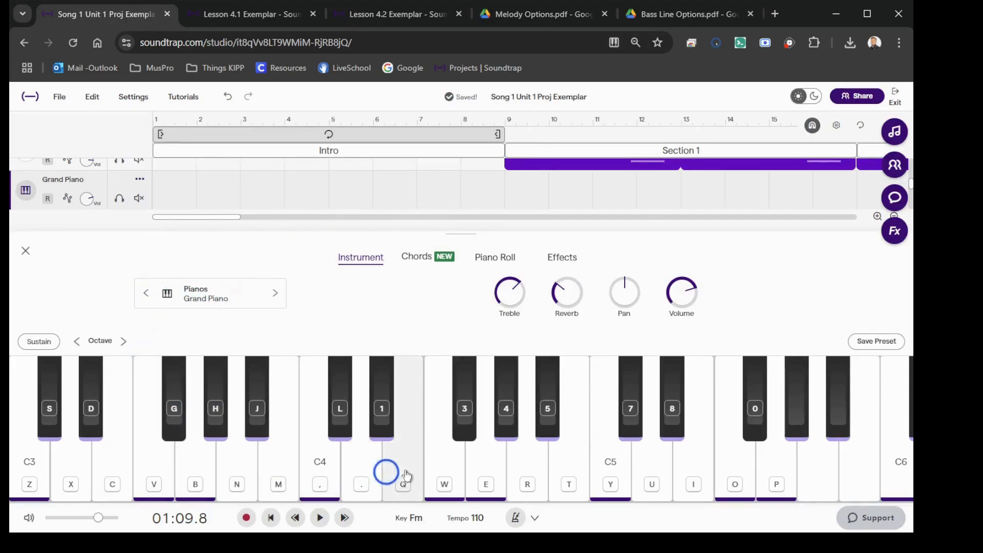
Step: Try out F and neighbouring notes on the Grand Piano's on-screen keyboard
{"action": "left_click", "coordinate": [445, 479]}
{"action": "left_click", "coordinate": [444, 479]}
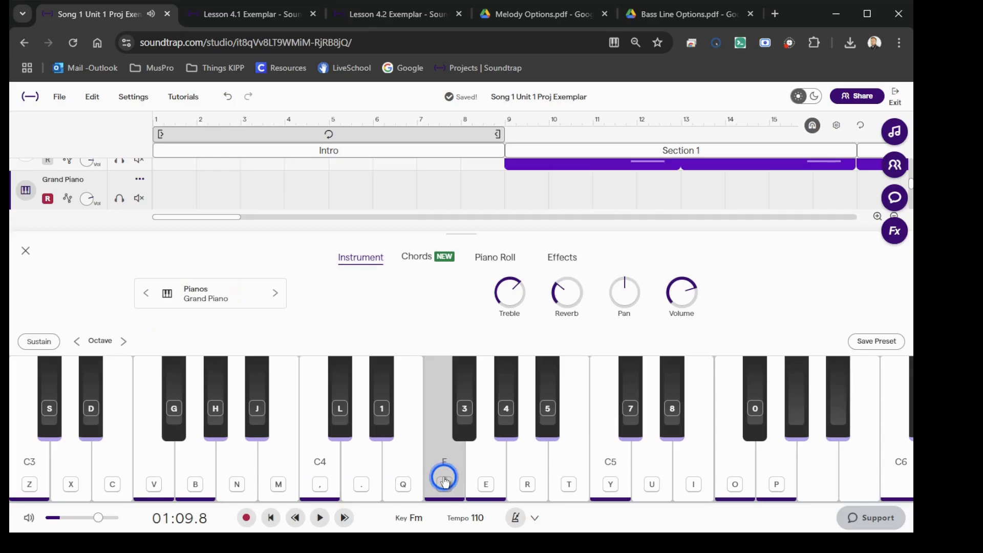
{"action": "left_click", "coordinate": [389, 475]}
{"action": "left_click", "coordinate": [450, 477]}
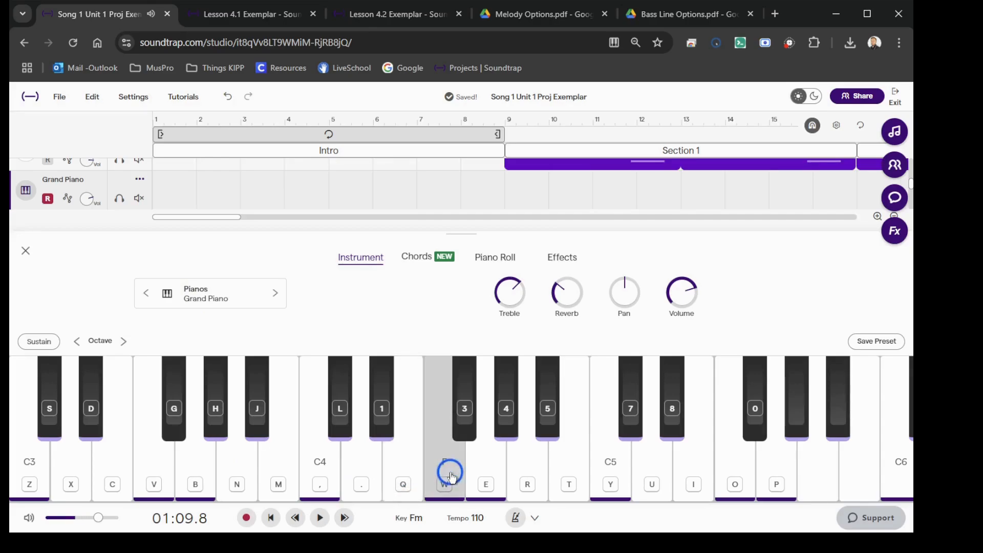
{"action": "left_click", "coordinate": [447, 470]}
{"action": "left_click", "coordinate": [378, 415]}
{"action": "left_click", "coordinate": [348, 435]}
{"action": "left_click", "coordinate": [338, 460]}
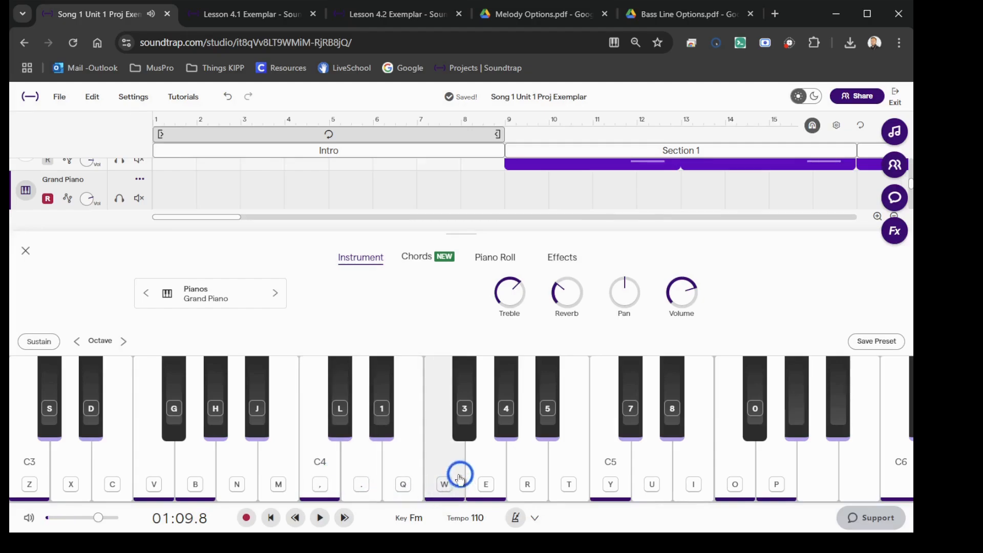
{"action": "left_click", "coordinate": [460, 475]}
{"action": "left_click", "coordinate": [457, 477]}
Step: Audition F and C4 together on the Grand Piano as a possible Intro part
{"action": "key", "text": "w"}
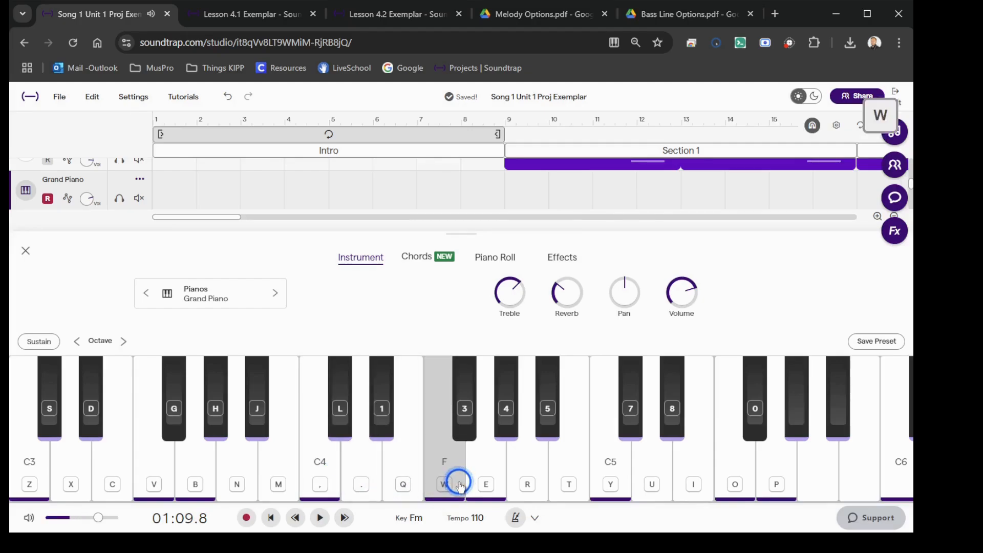
{"action": "left_click", "coordinate": [456, 487]}
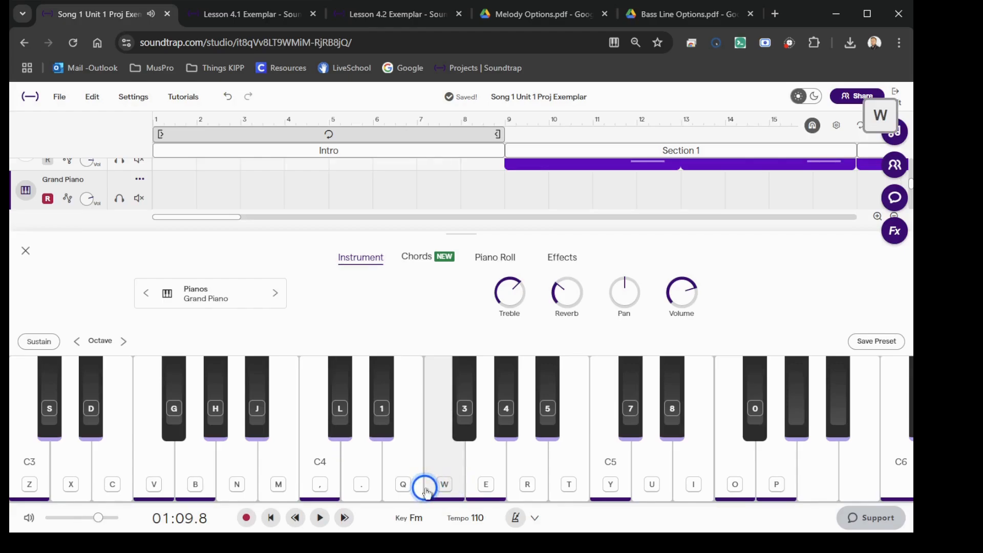
{"action": "key", "text": "w"}
{"action": "key", "text": "comma"}
{"action": "key", "text": "w"}
{"action": "key", "text": "comma"}
{"action": "key", "text": "comma"}
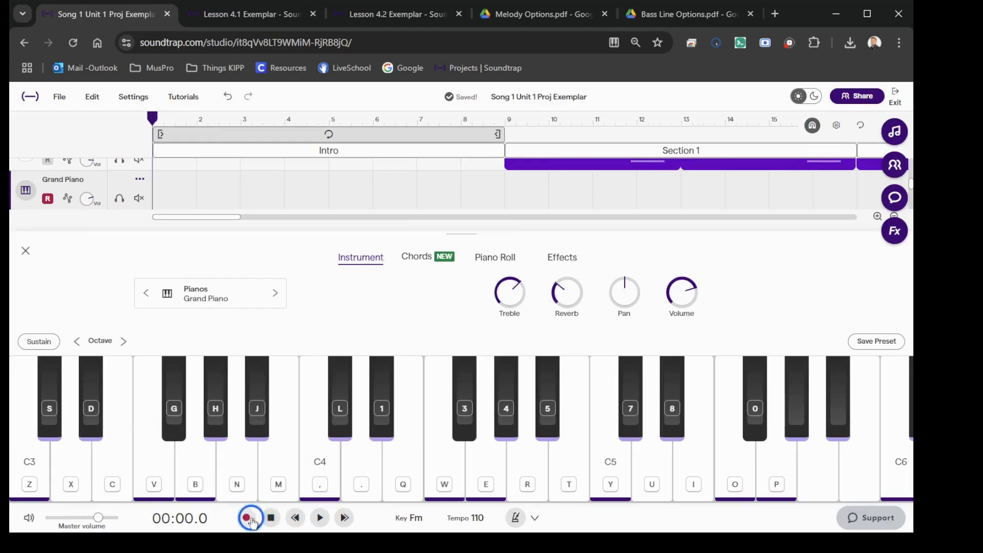
Step: Record an Intro part from measure 1 on the Grand Piano track, playing F, C4 and the B-flat below
{"action": "left_click", "coordinate": [251, 518]}
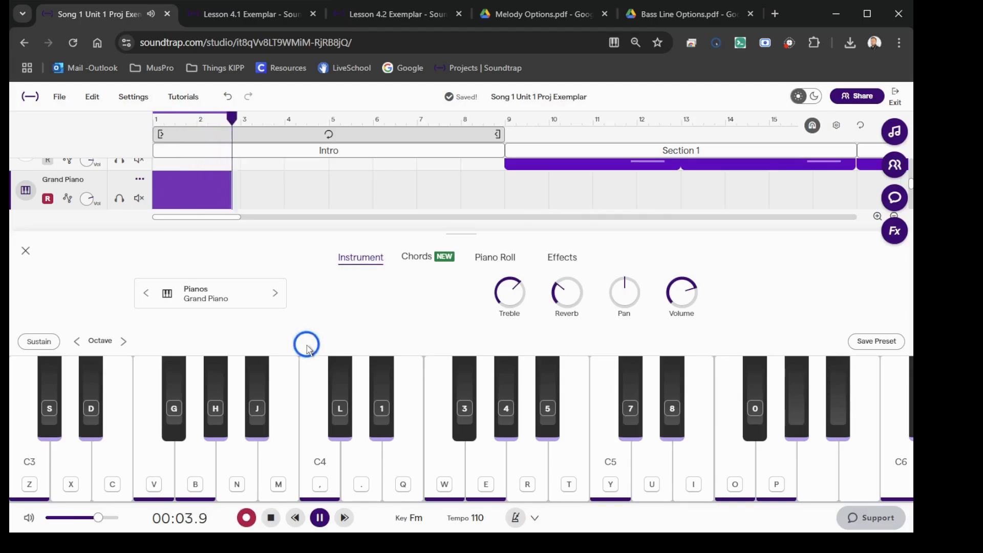
{"action": "key", "text": "comma"}
{"action": "key", "text": "w"}
{"action": "key", "text": "comma"}
{"action": "key", "text": "w"}
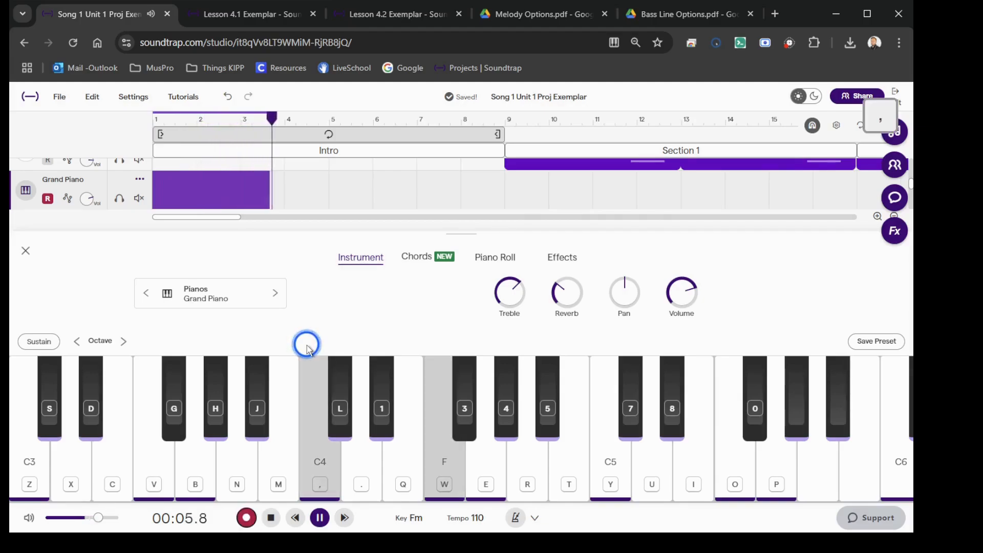
{"action": "key", "text": "j"}
{"action": "left_click", "coordinate": [216, 318]}
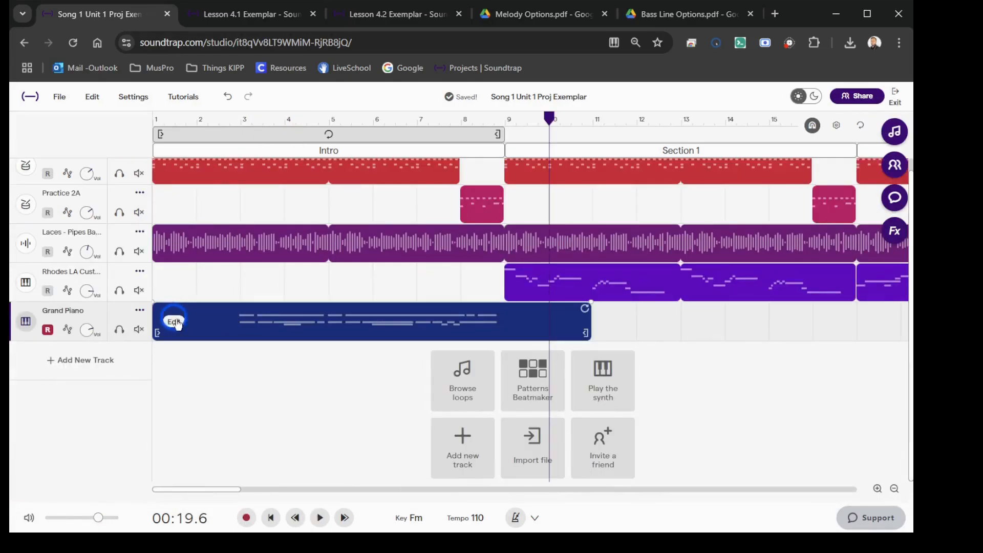
Step: Open the recorded piano notes in the piano roll and trim the region around them so it ends at measure 9
{"action": "right_click", "coordinate": [178, 324]}
{"action": "left_click", "coordinate": [215, 294]}
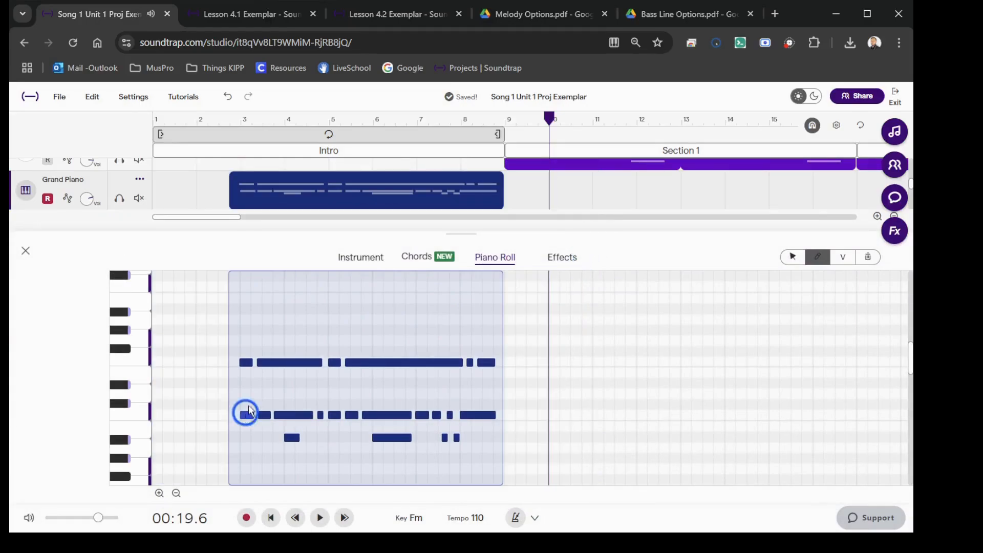
{"action": "left_click", "coordinate": [246, 414]}
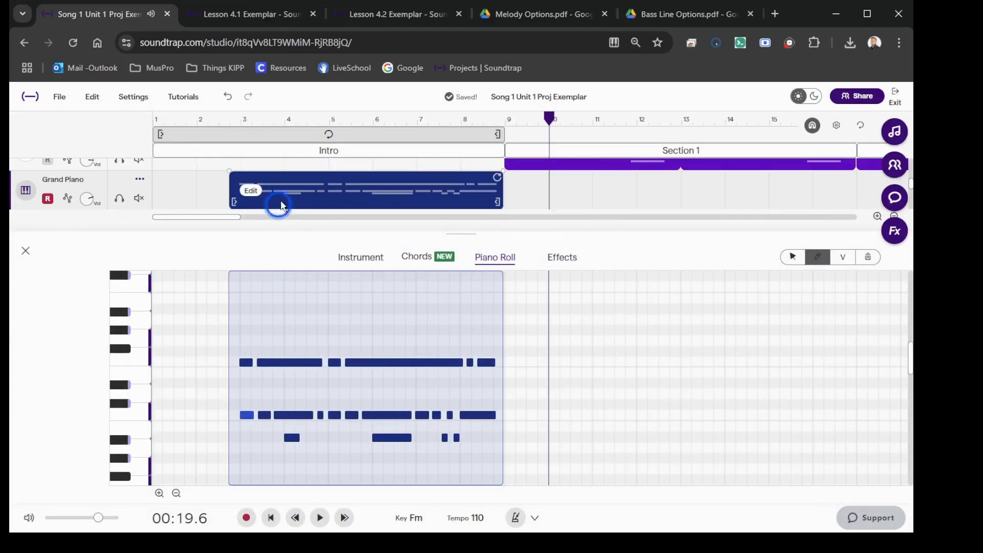
Step: Quantize the recorded piano region to 1/16
{"action": "left_click", "coordinate": [253, 191]}
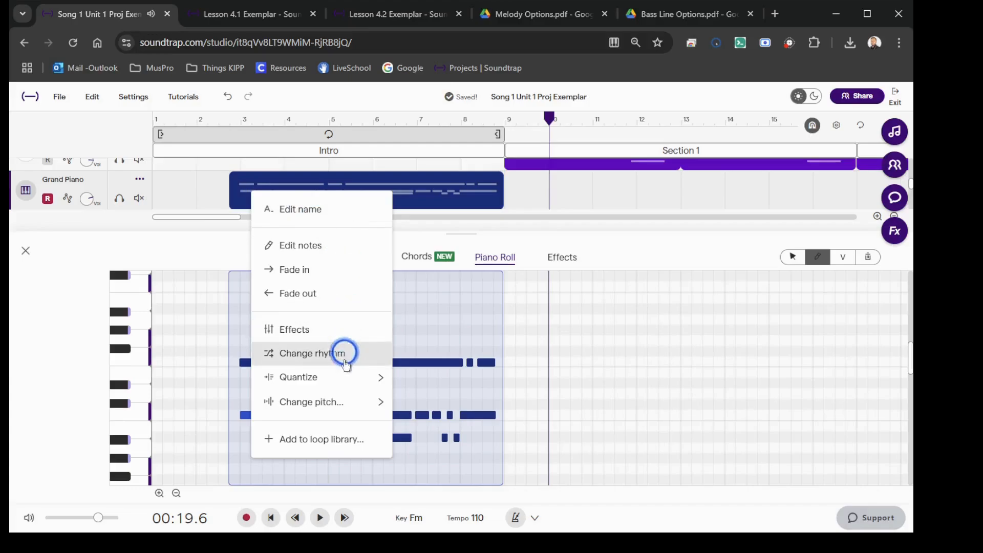
{"action": "mouse_move", "coordinate": [340, 379]}
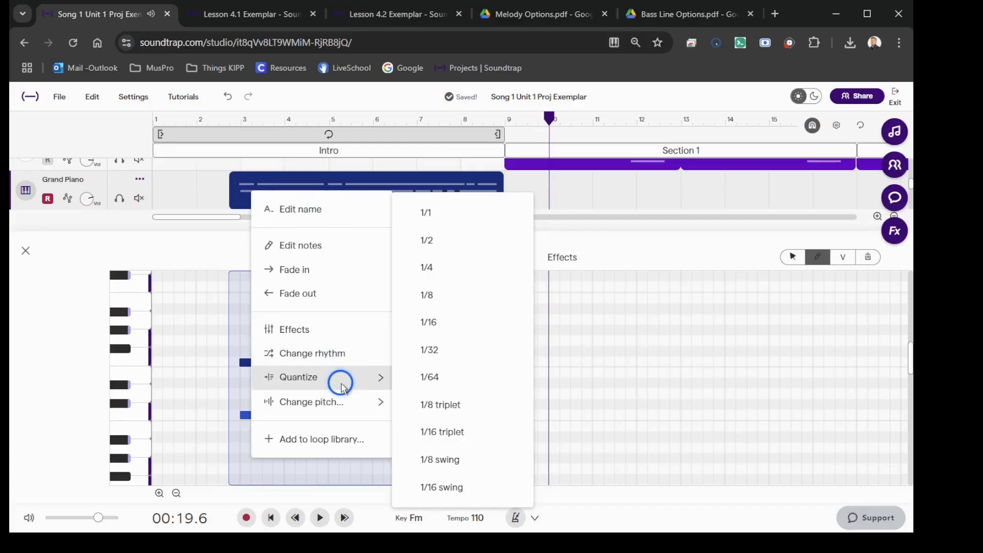
{"action": "left_click", "coordinate": [466, 321]}
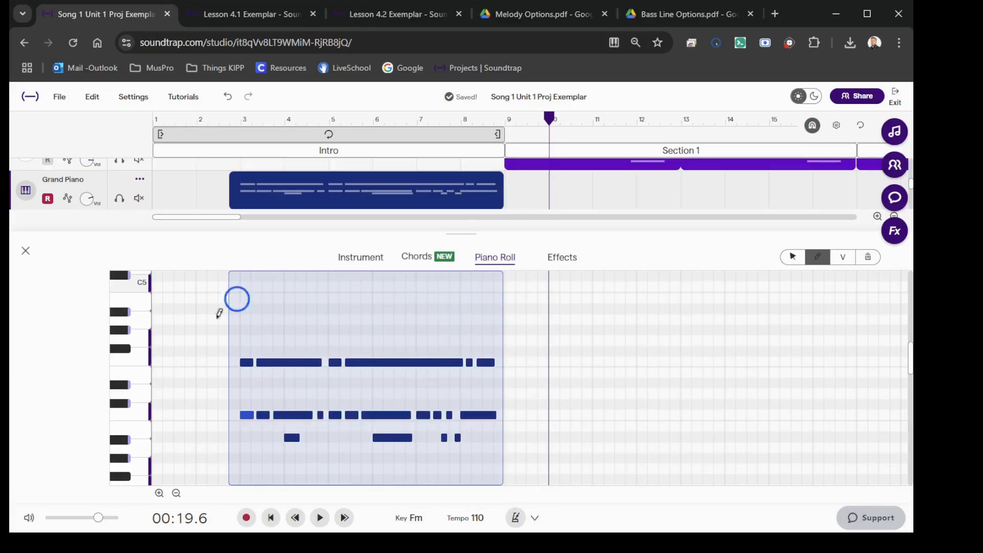
Step: Trim the piano region's start to its first note and place it from measure 3 to the end of the Intro
{"action": "mouse_move", "coordinate": [233, 197]}
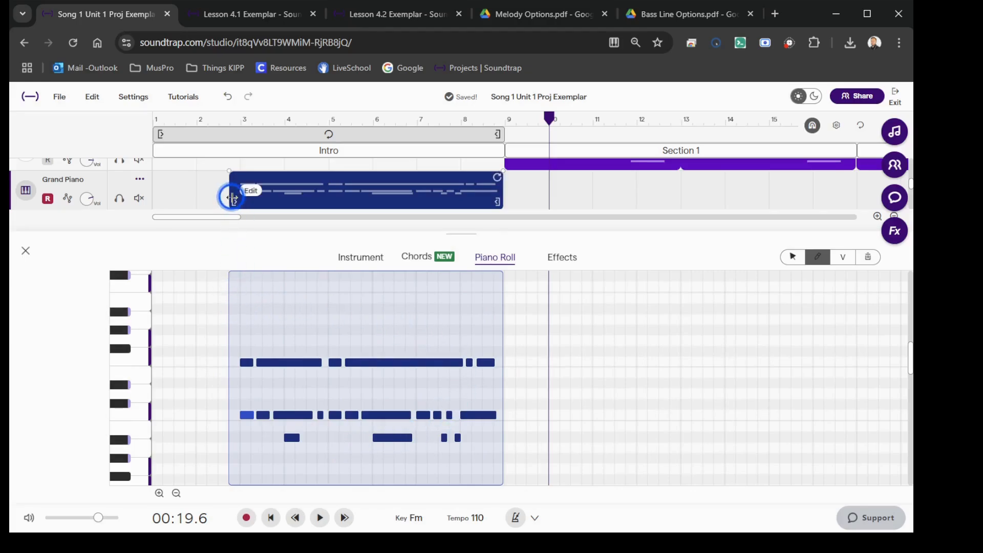
{"action": "left_click_drag", "start_coordinate": [237, 200], "coordinate": [239, 201]}
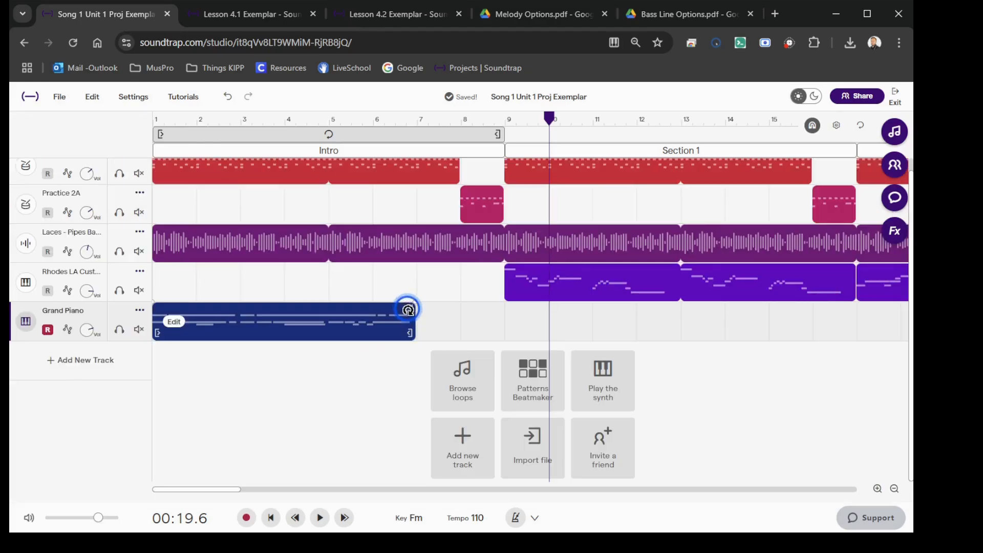
{"action": "left_click_drag", "start_coordinate": [334, 337], "coordinate": [417, 329]}
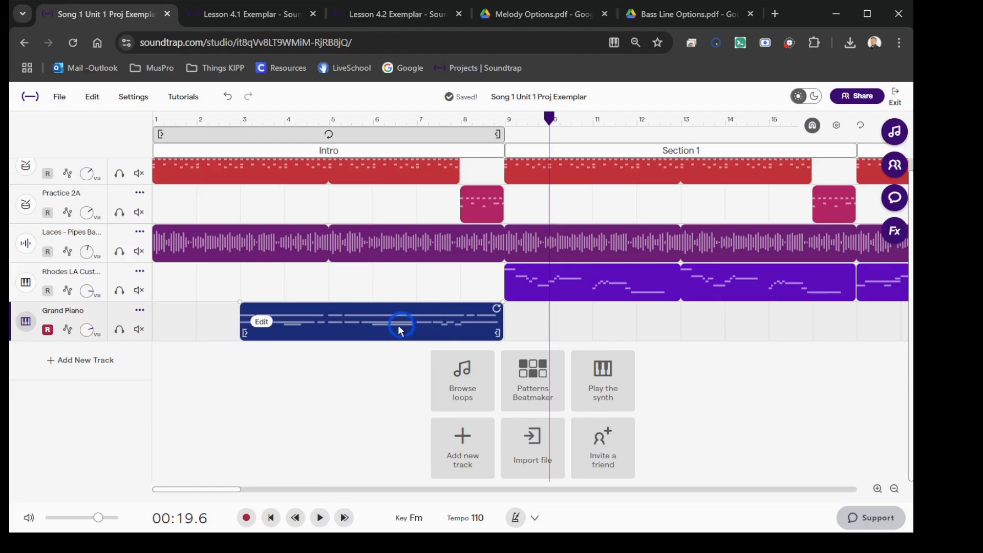
Step: Paste the piano region into the Ending and move it to start at measure 27
{"action": "left_click", "coordinate": [303, 120]}
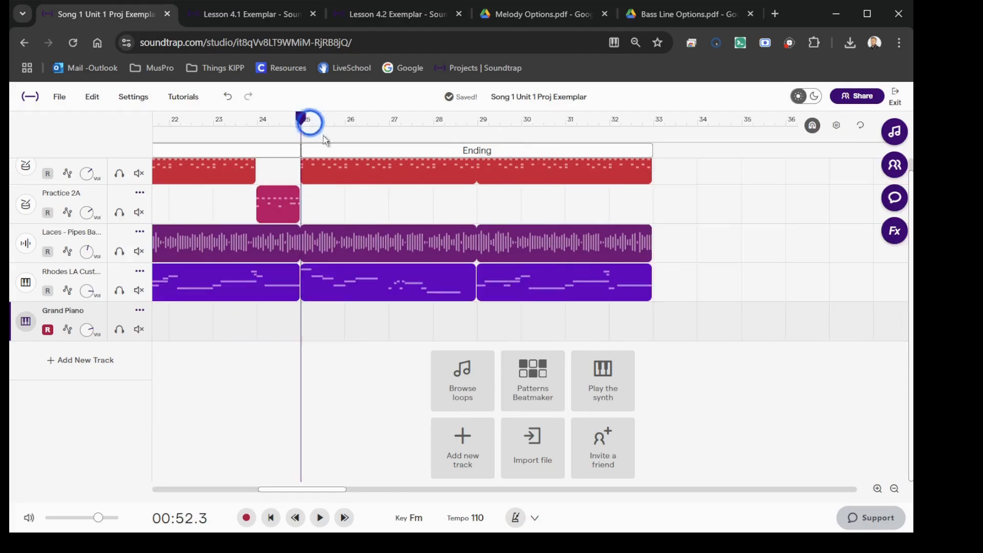
{"action": "key", "text": "ctrl+v"}
{"action": "left_click_drag", "start_coordinate": [455, 323], "coordinate": [532, 328]}
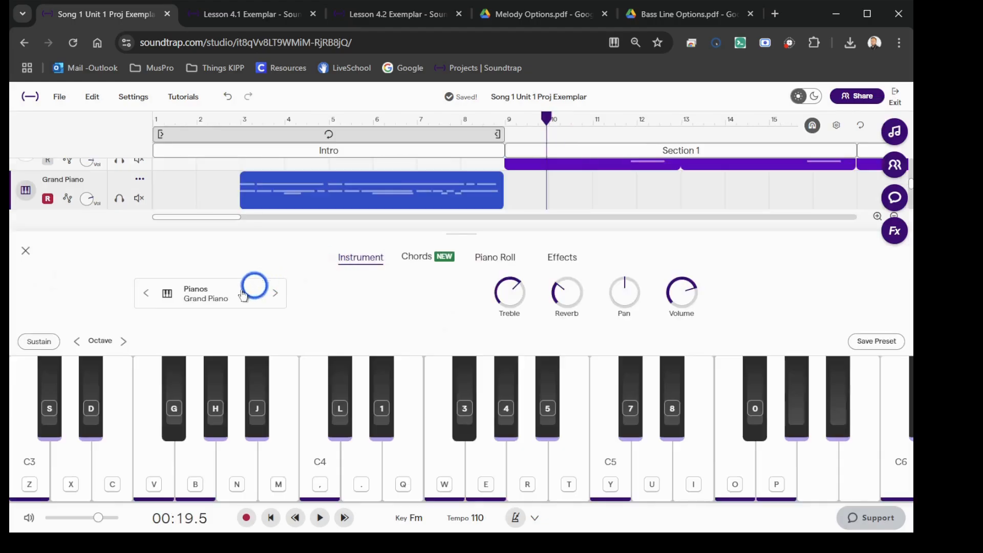
Step: Search the instrument presets for "rhodes" and change the Grand Piano track's instrument to Rhodes LA Custom
{"action": "left_click", "coordinate": [243, 294]}
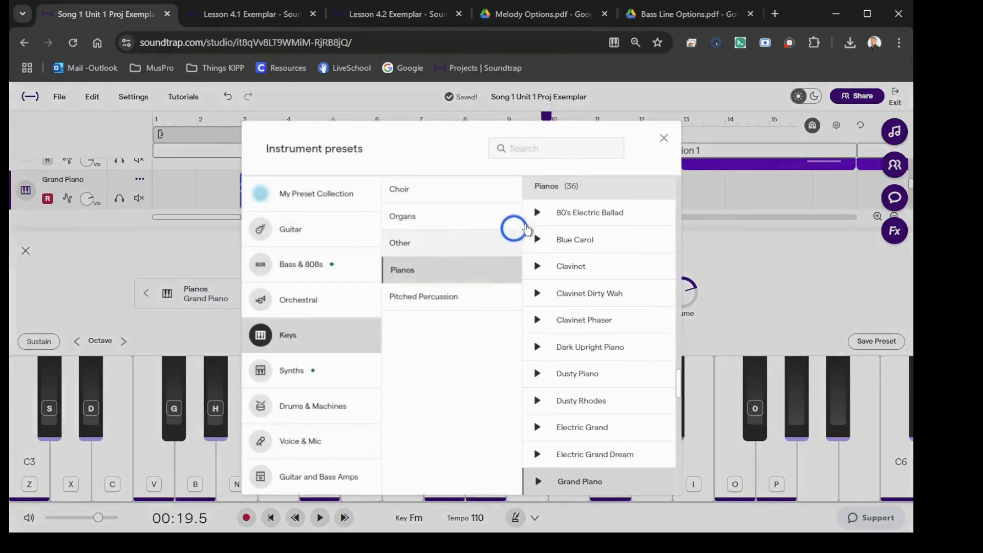
{"action": "left_click", "coordinate": [552, 148]}
{"action": "type", "text": "rhodes"}
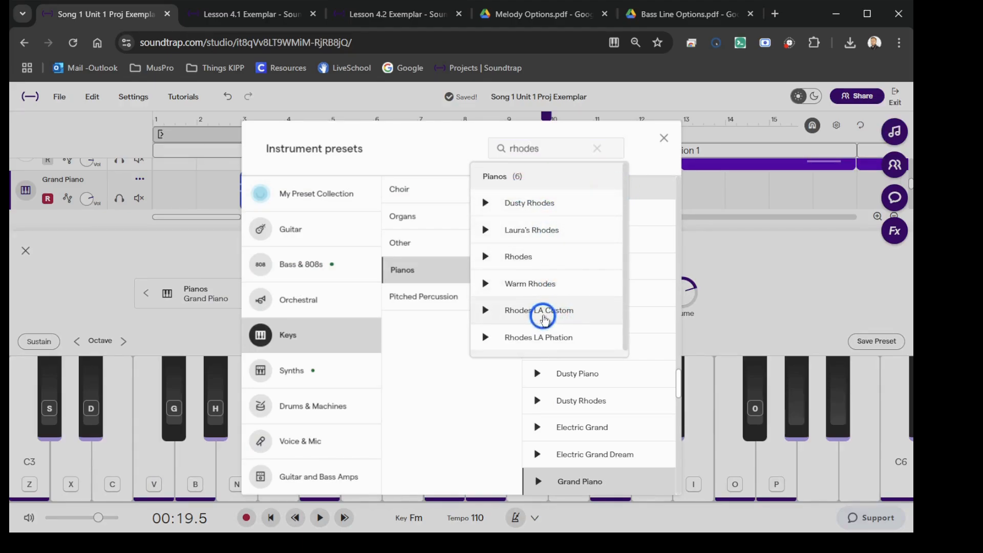
{"action": "left_click", "coordinate": [543, 318]}
{"action": "left_click", "coordinate": [484, 141]}
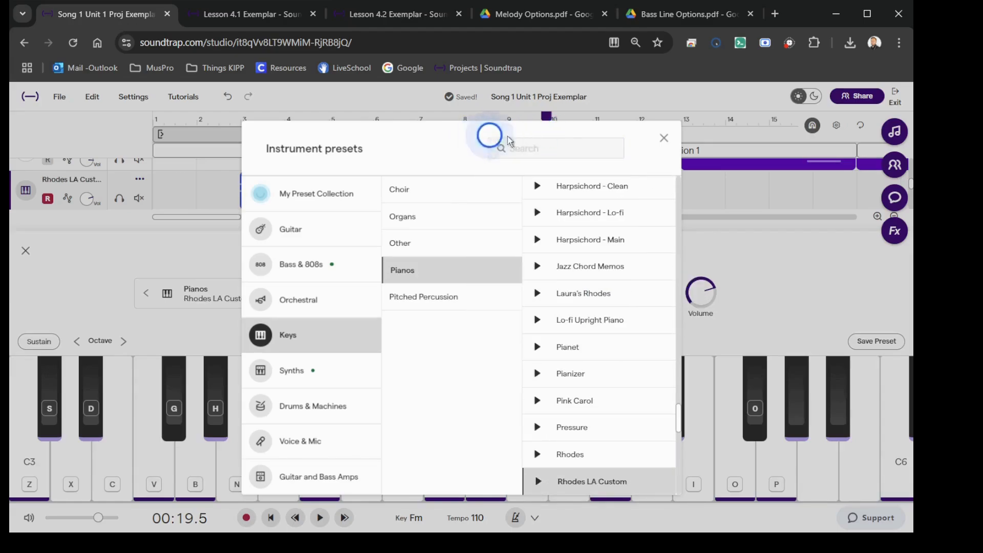
{"action": "left_click", "coordinate": [664, 139]}
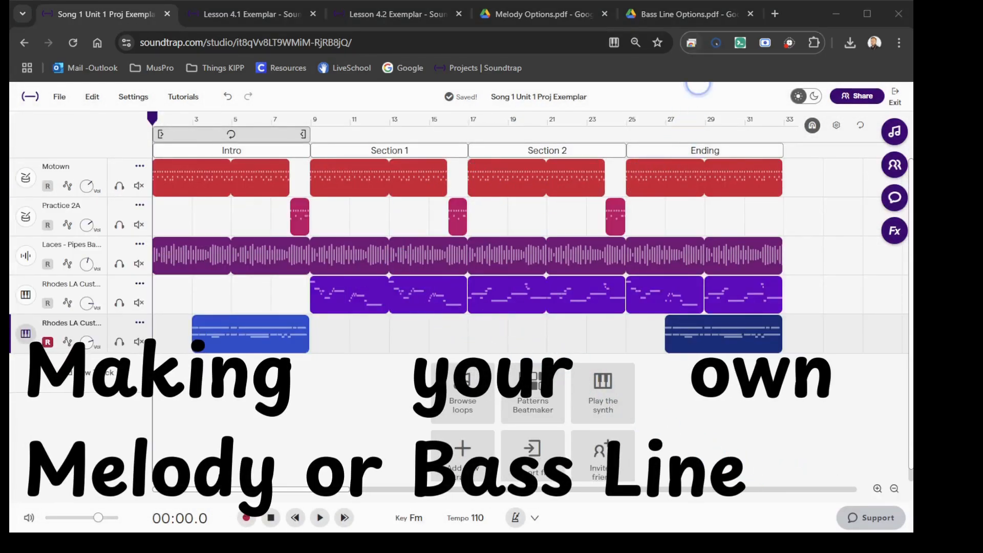
Step: Switch to Melody Options.pdf in Google Drive and look through the numbered melodies
{"action": "left_click", "coordinate": [539, 16]}
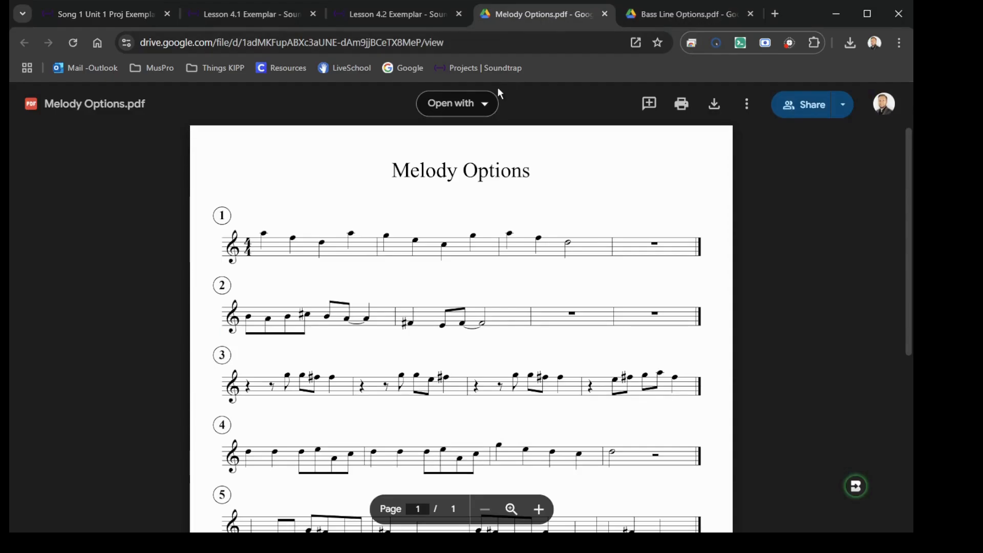
{"action": "scroll", "coordinate": [149, 204], "scroll_direction": "down", "scroll_amount": 1}
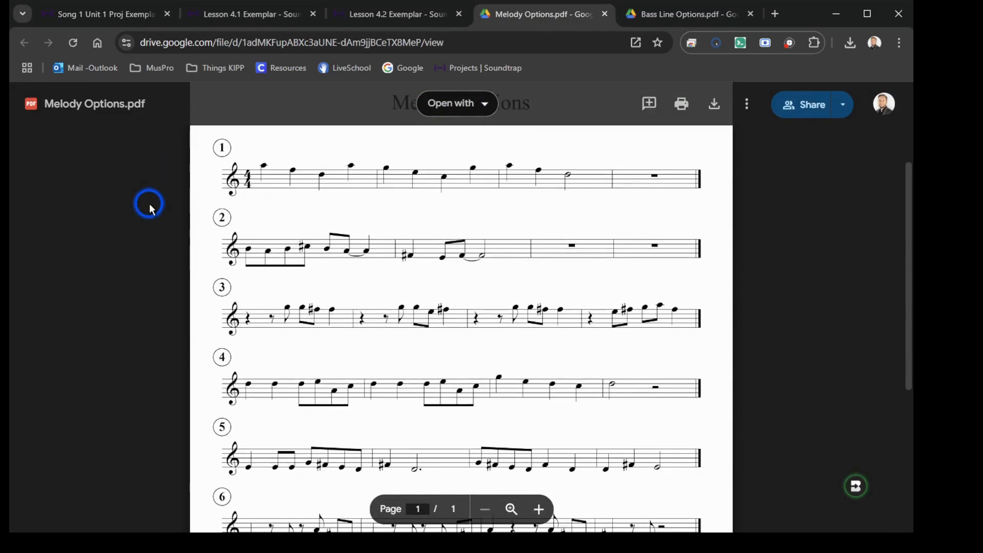
{"action": "scroll", "coordinate": [152, 209], "scroll_direction": "down", "scroll_amount": 2}
{"action": "scroll", "coordinate": [150, 208], "scroll_direction": "down", "scroll_amount": 1}
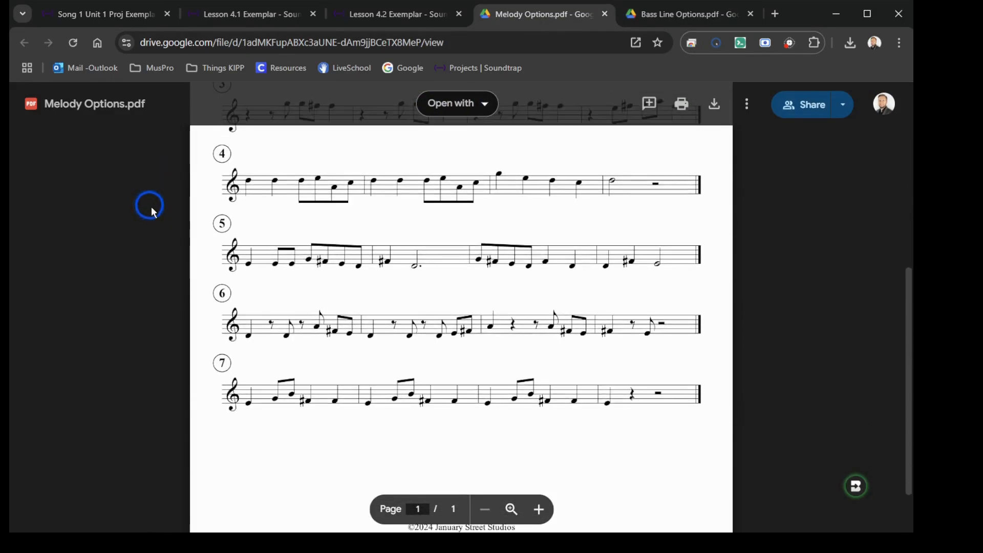
{"action": "scroll", "coordinate": [338, 211], "scroll_direction": "up", "scroll_amount": 4}
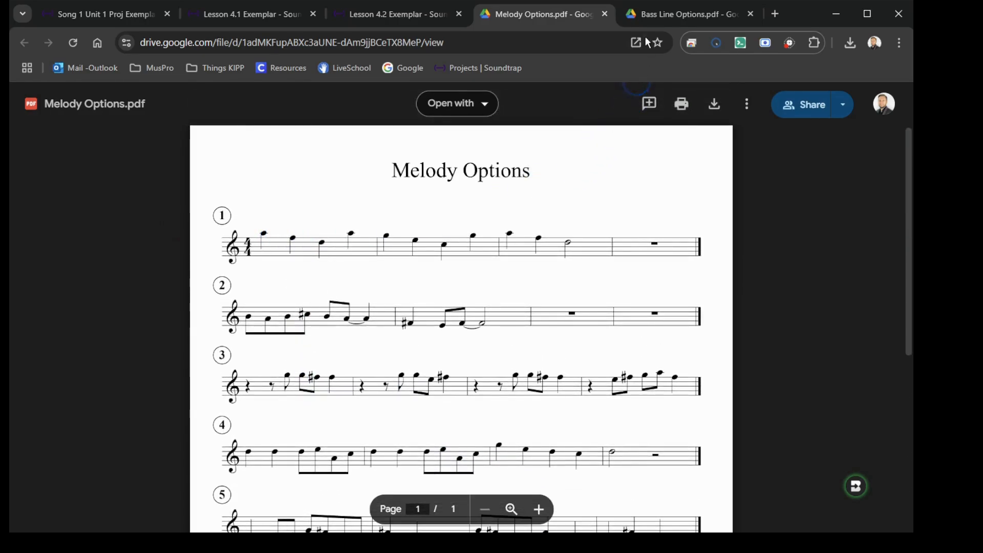
Step: Switch to Bass Line Options.pdf and look through the numbered bass lines
{"action": "left_click", "coordinate": [659, 19]}
{"action": "scroll", "coordinate": [246, 310], "scroll_direction": "up", "scroll_amount": 4}
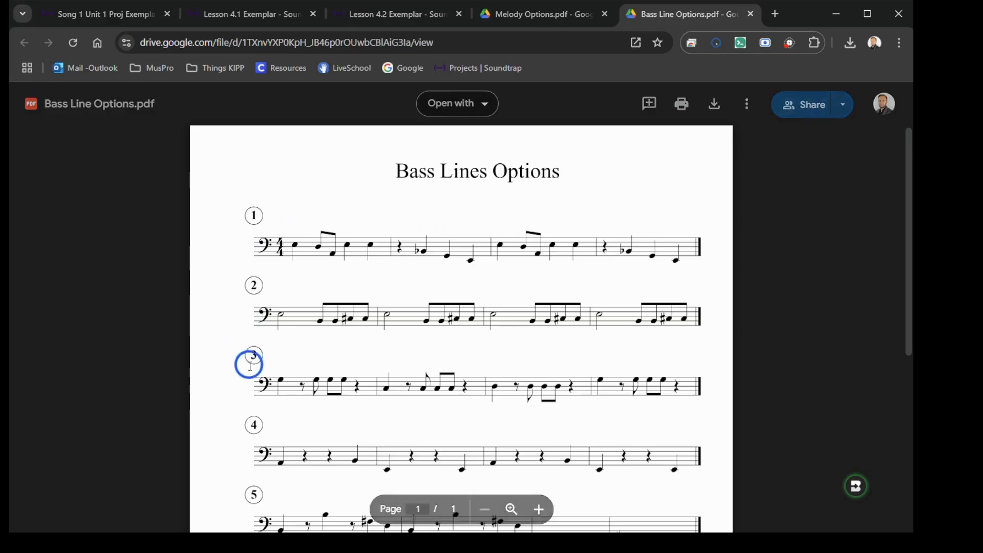
{"action": "scroll", "coordinate": [247, 390], "scroll_direction": "down", "scroll_amount": 3}
{"action": "scroll", "coordinate": [251, 396], "scroll_direction": "down", "scroll_amount": 1}
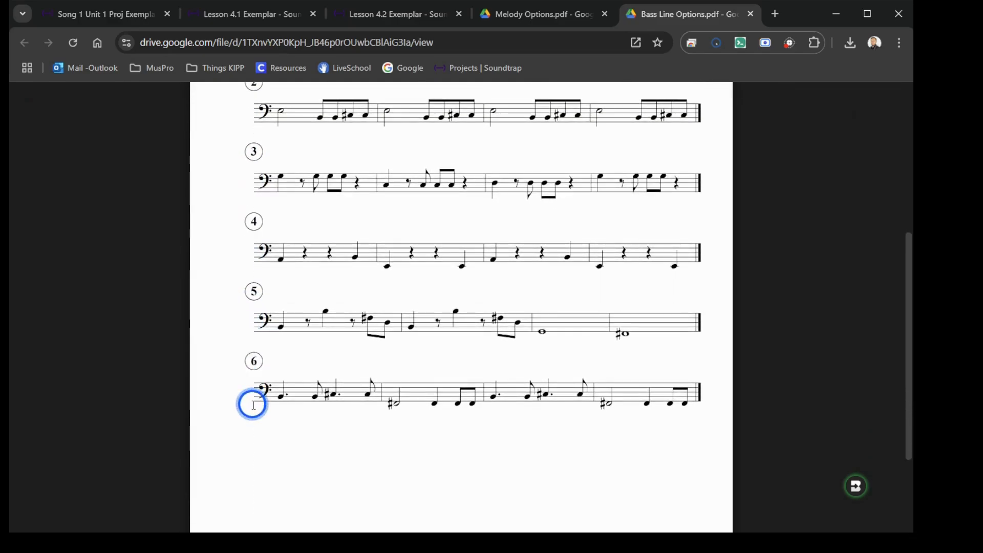
{"action": "scroll", "coordinate": [251, 401], "scroll_direction": "up", "scroll_amount": 3}
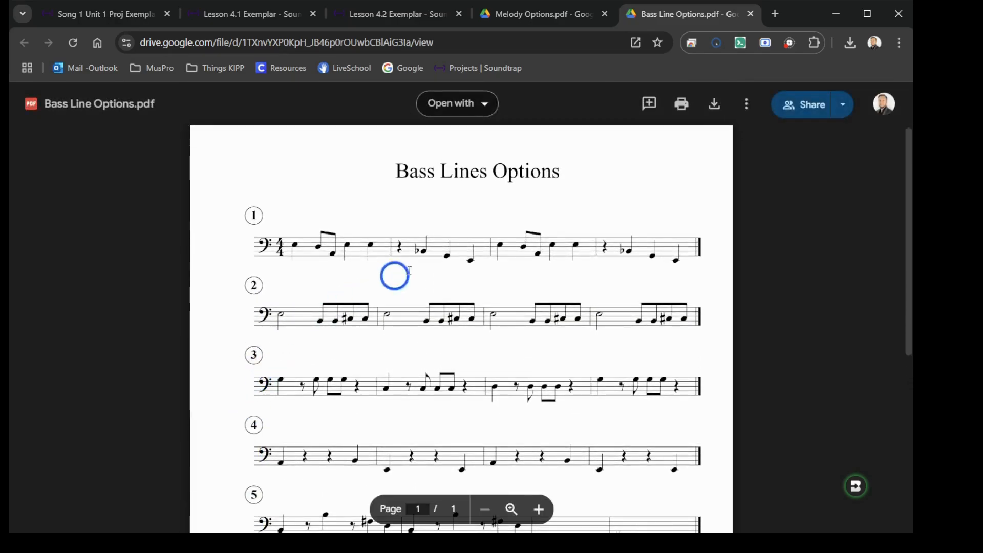
Step: Return to the Soundtrap project, add a new Keys track with the Grand Piano and show its piano roll
{"action": "left_click", "coordinate": [117, 15]}
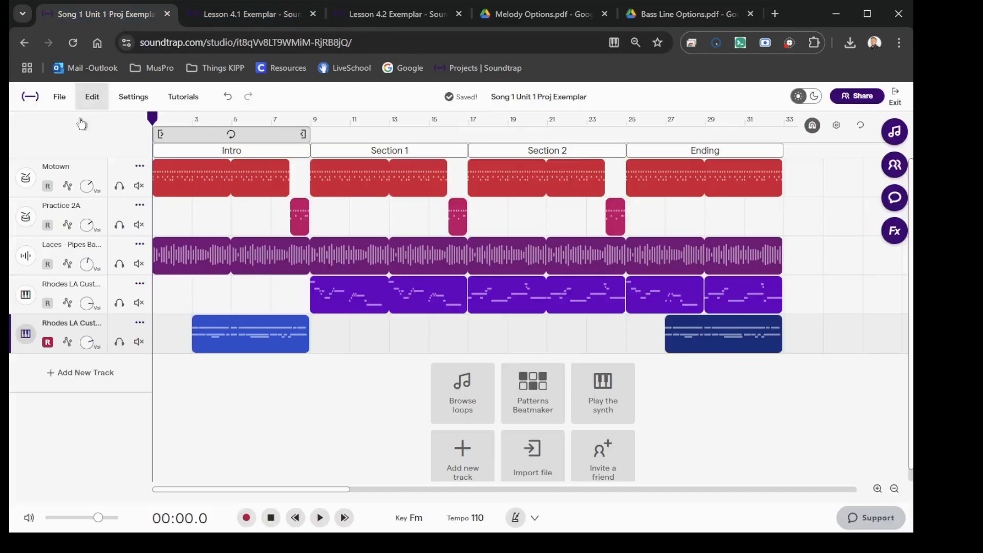
{"action": "left_click", "coordinate": [38, 368]}
{"action": "scroll", "coordinate": [72, 378], "scroll_direction": "down", "scroll_amount": 1}
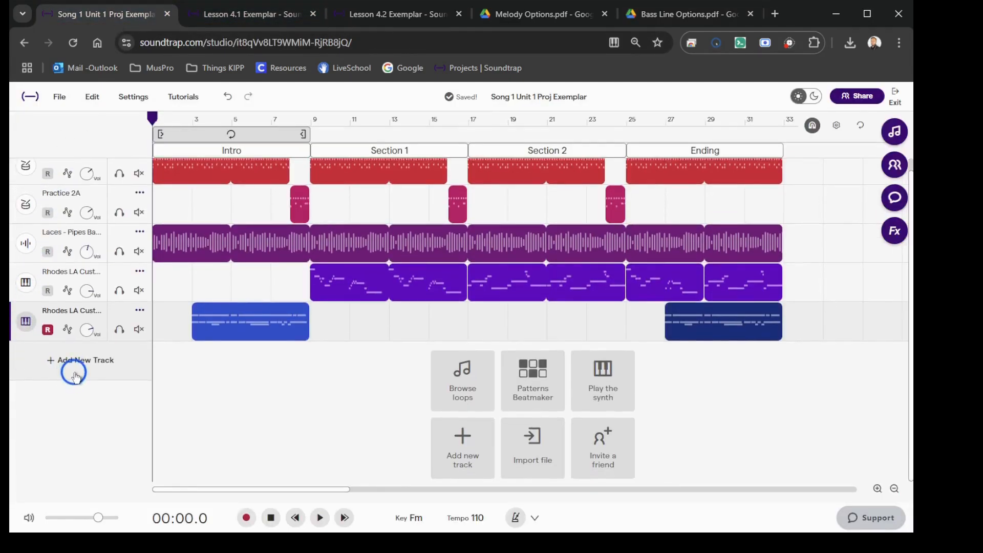
{"action": "left_click", "coordinate": [74, 365]}
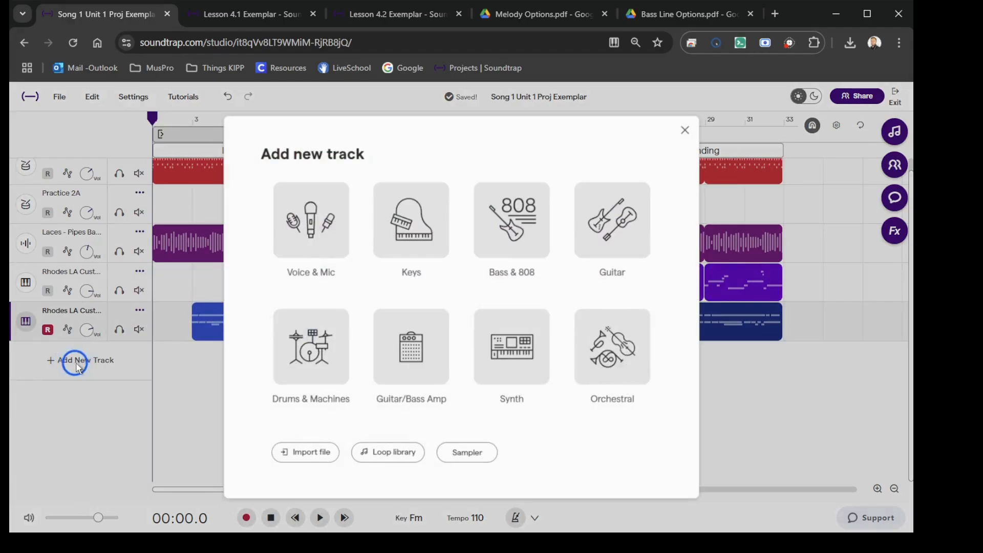
{"action": "left_click", "coordinate": [412, 226]}
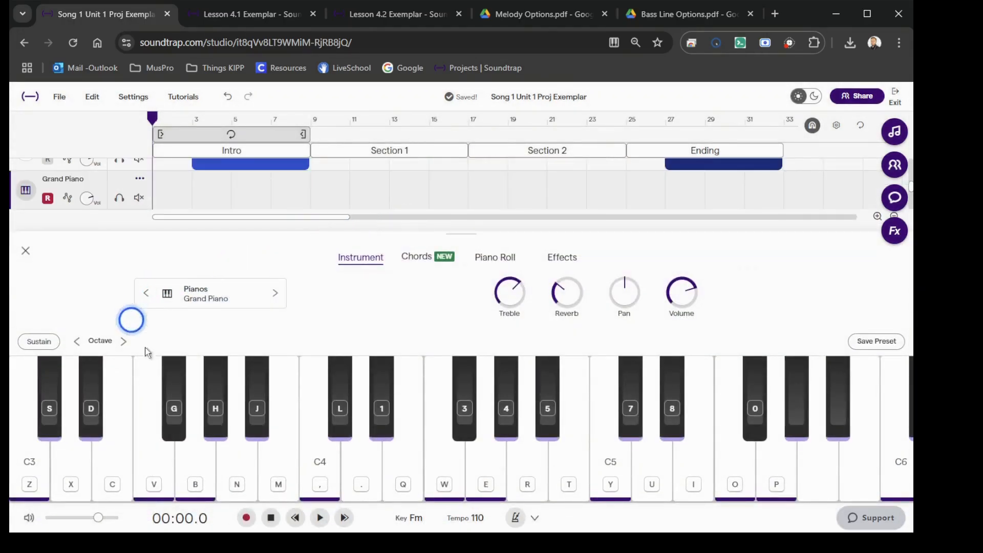
{"action": "left_click", "coordinate": [495, 257]}
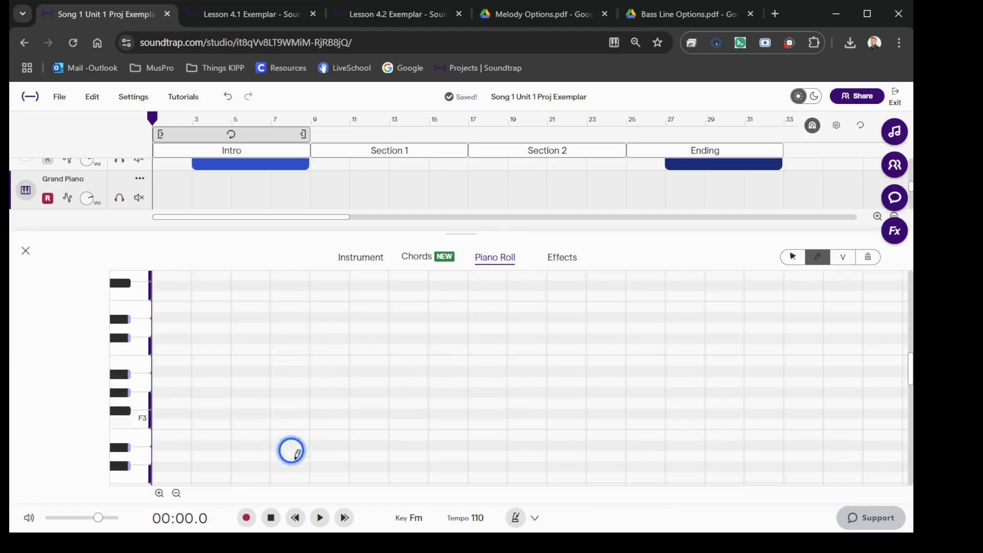
{"action": "scroll", "coordinate": [349, 401], "scroll_direction": "down", "scroll_amount": 3}
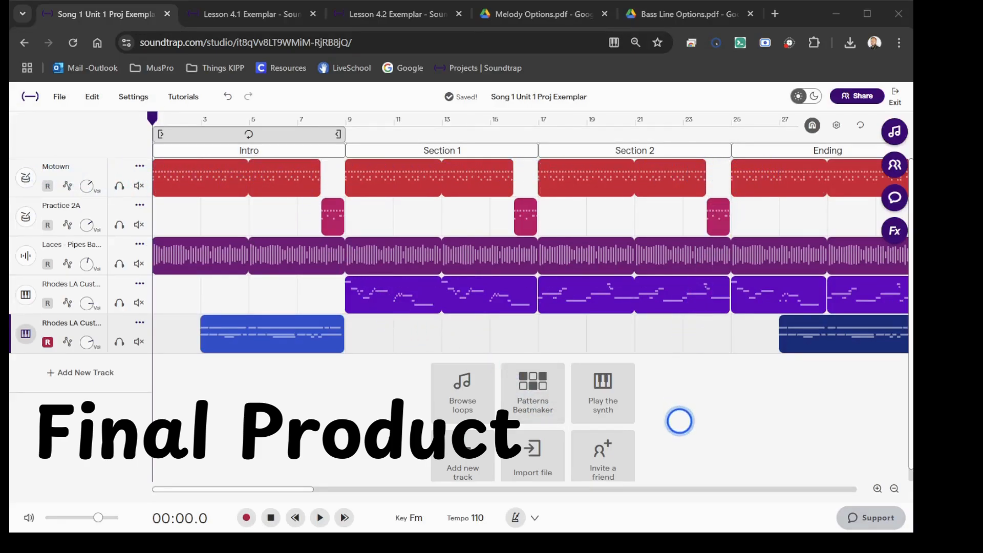
{"action": "scroll", "coordinate": [680, 420], "scroll_direction": "down", "scroll_amount": 1}
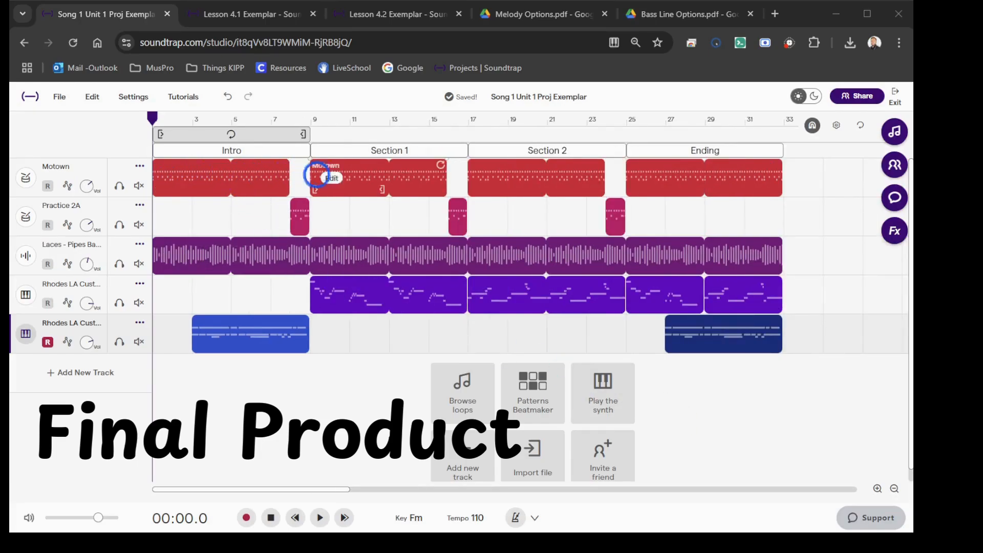